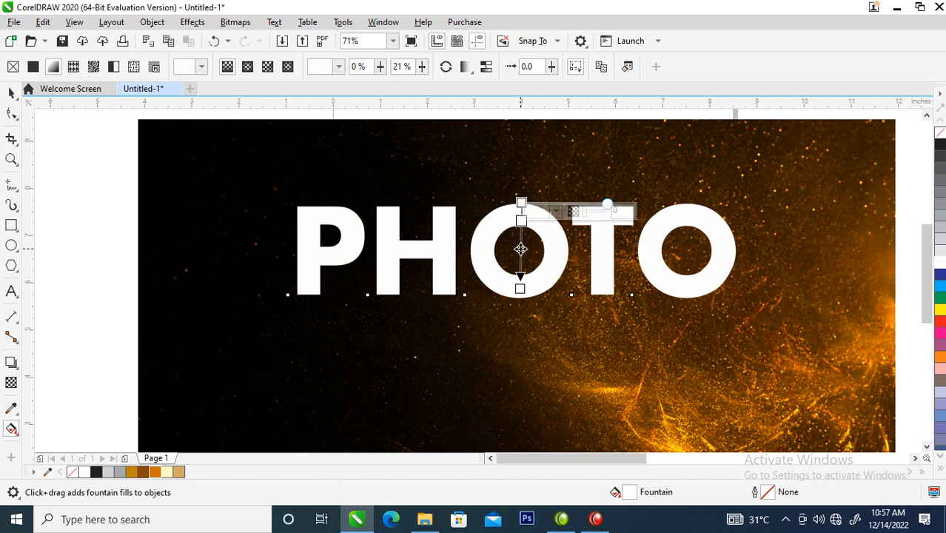
Step: Add two color nodes midway along the PHOTO text's vertical fountain fill, color the upper one black and place it at 56%
double_click(521, 244)
double_click(521, 244)
double_click(521, 244)
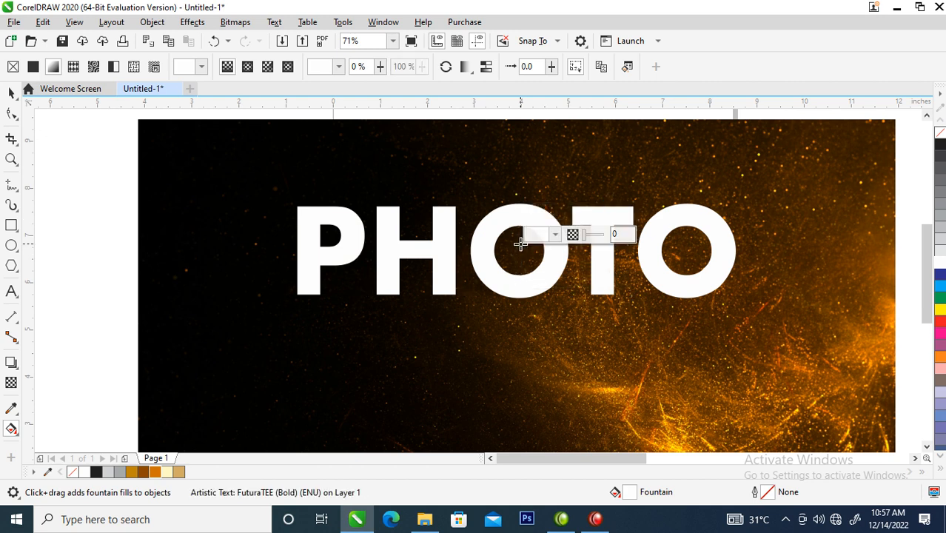
drag(522, 256, 521, 268)
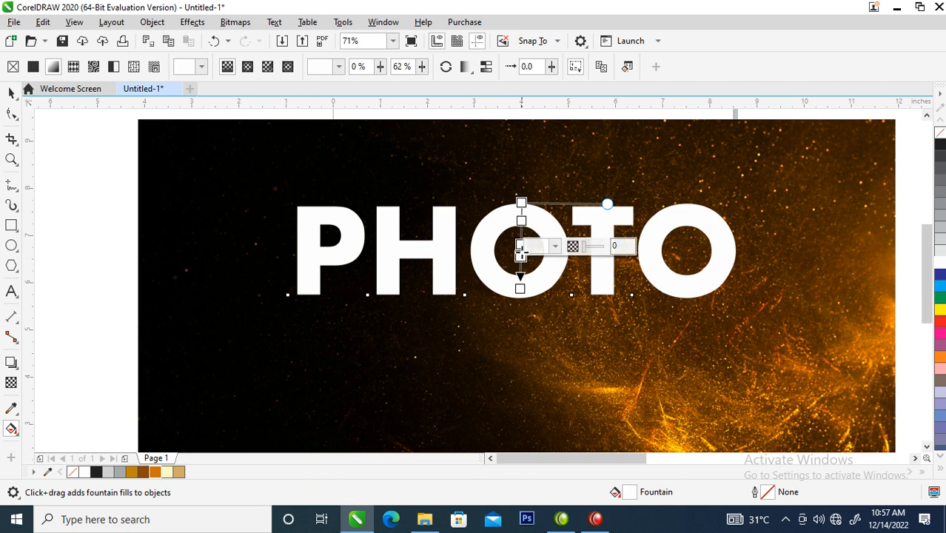
key(ctrl+z)
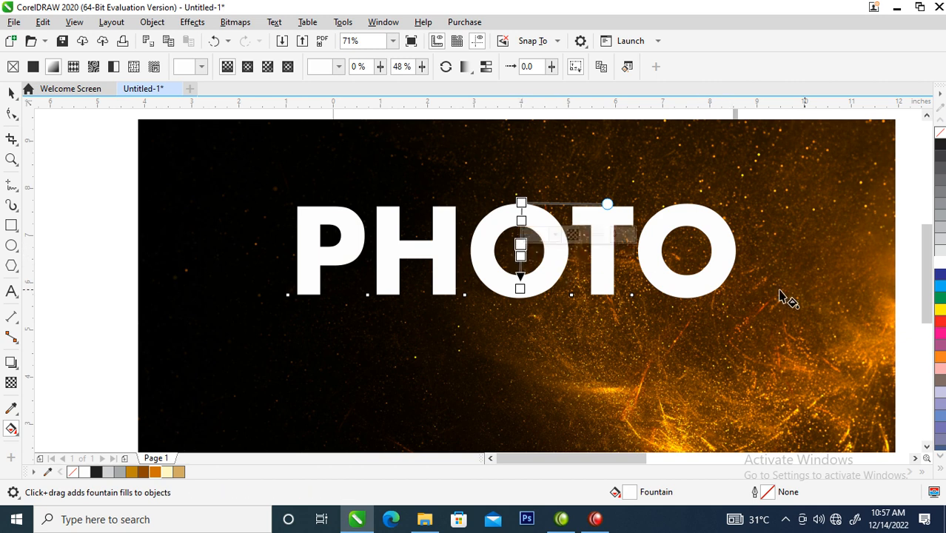
click(942, 145)
mouse_move(523, 258)
mouse_down()
mouse_move(522, 271)
mouse_move(521, 250)
mouse_up()
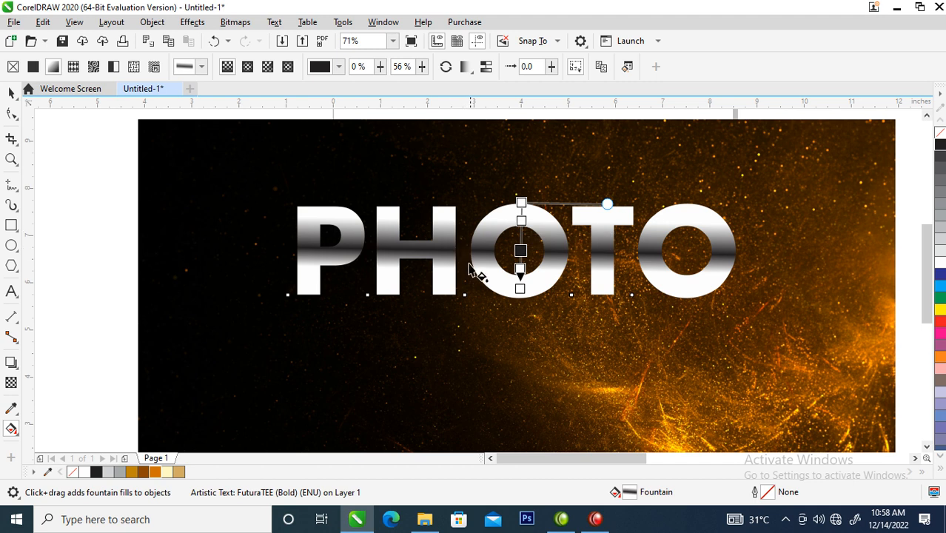
Step: Change the black fill node to a rich black of C 75, M 68, Y 65, K 90
key(z)
drag(414, 163, 648, 348)
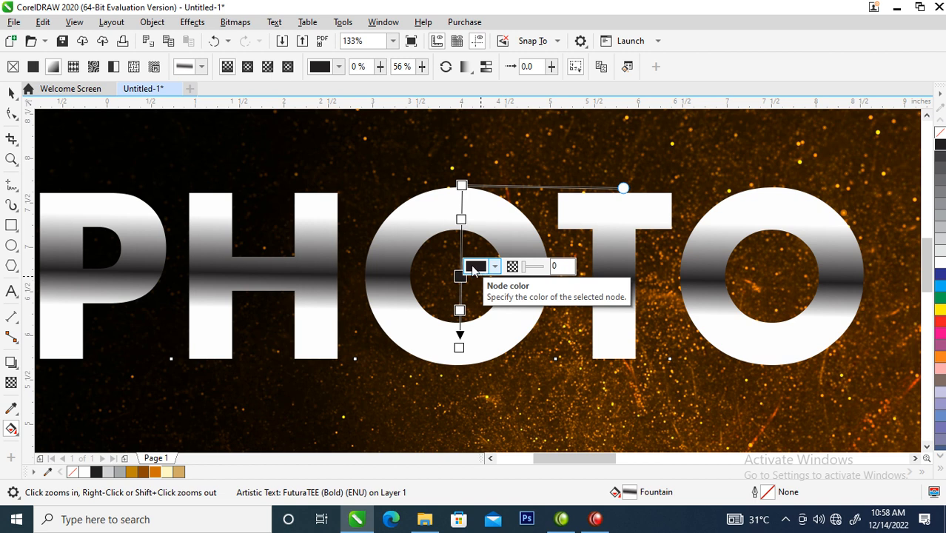
click(476, 268)
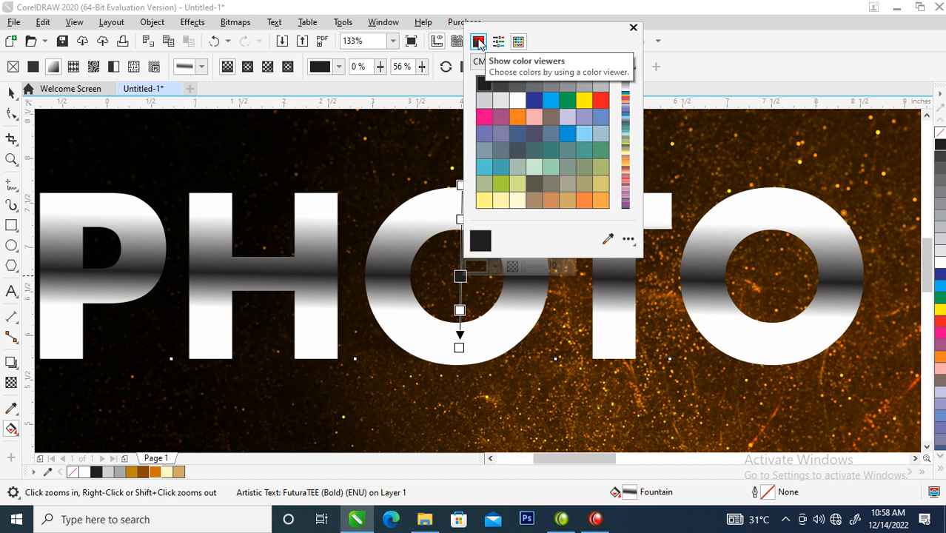
click(479, 42)
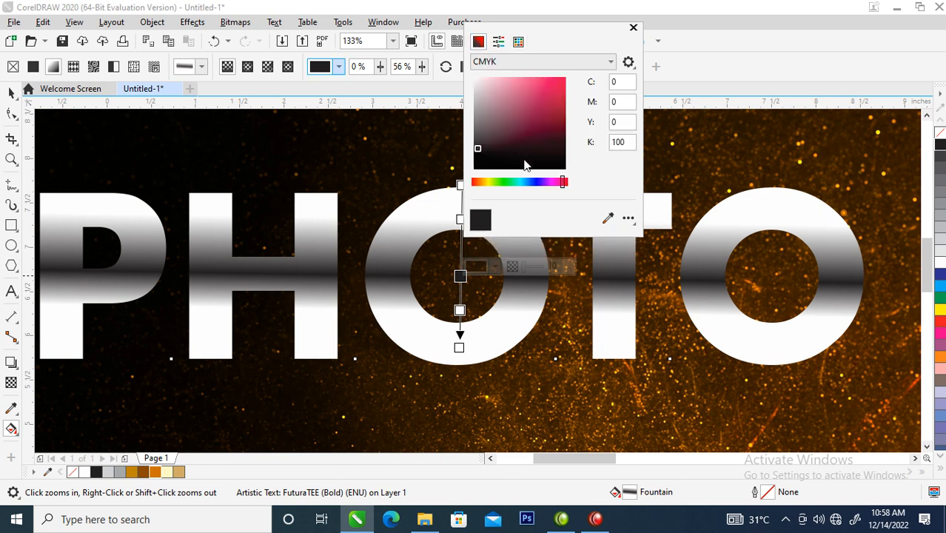
drag(478, 150, 566, 170)
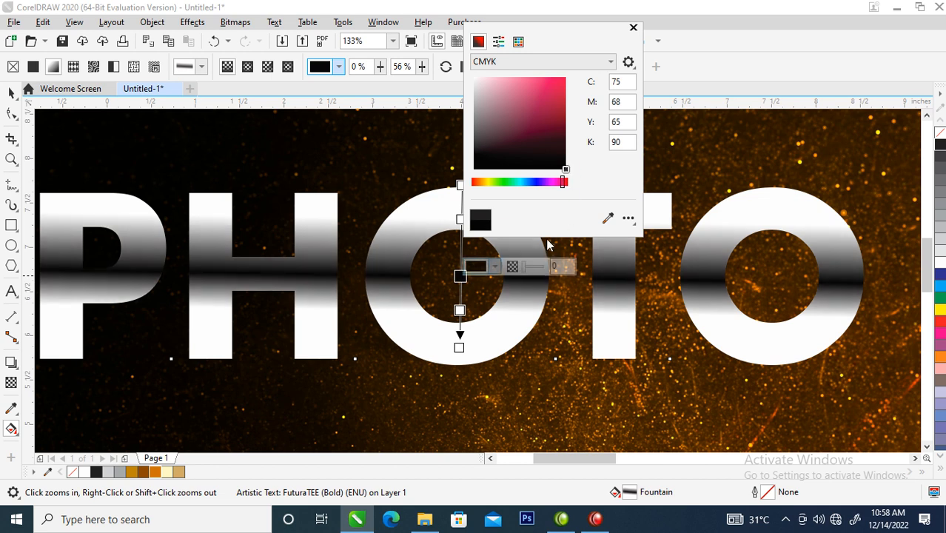
click(633, 28)
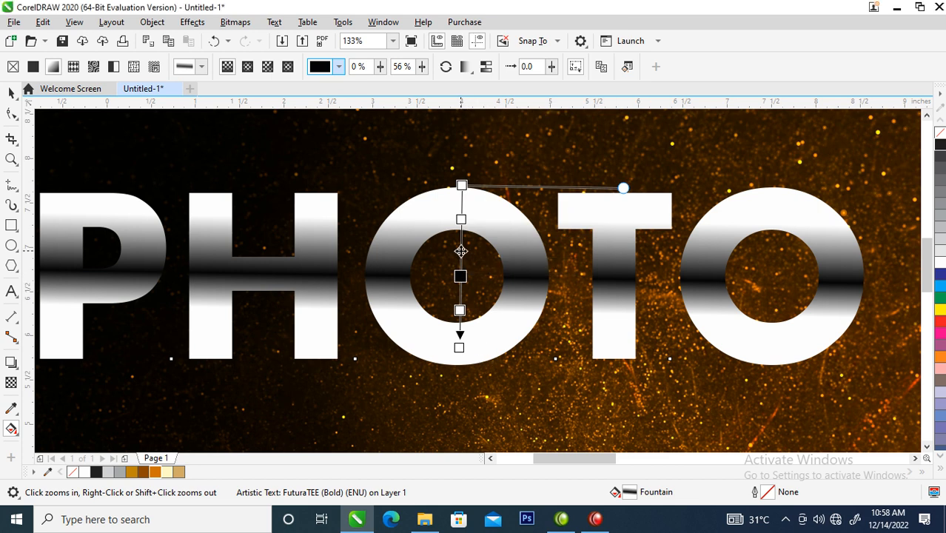
Step: Add another node just above the black one at 47% and color it C 75, M 68, Y 65, K 90
double_click(460, 251)
drag(460, 250, 461, 261)
click(482, 253)
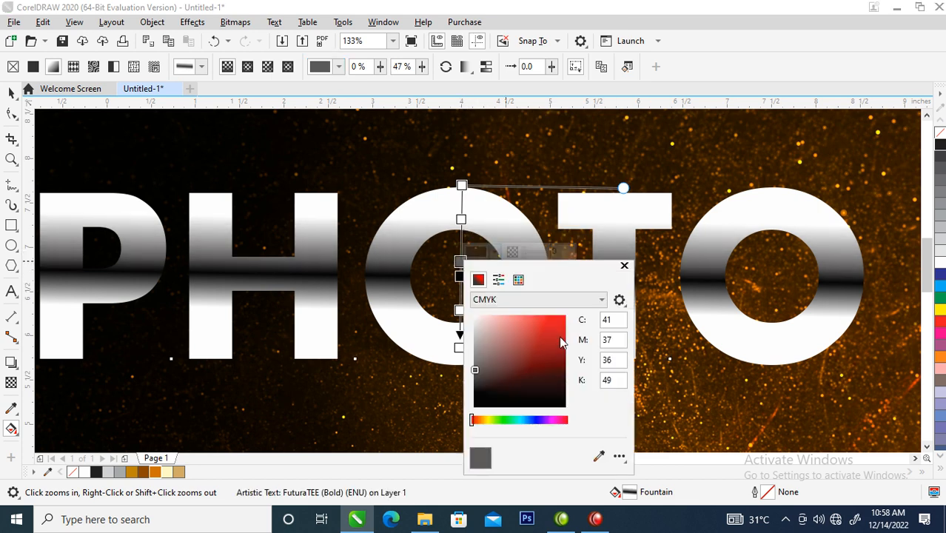
click(562, 407)
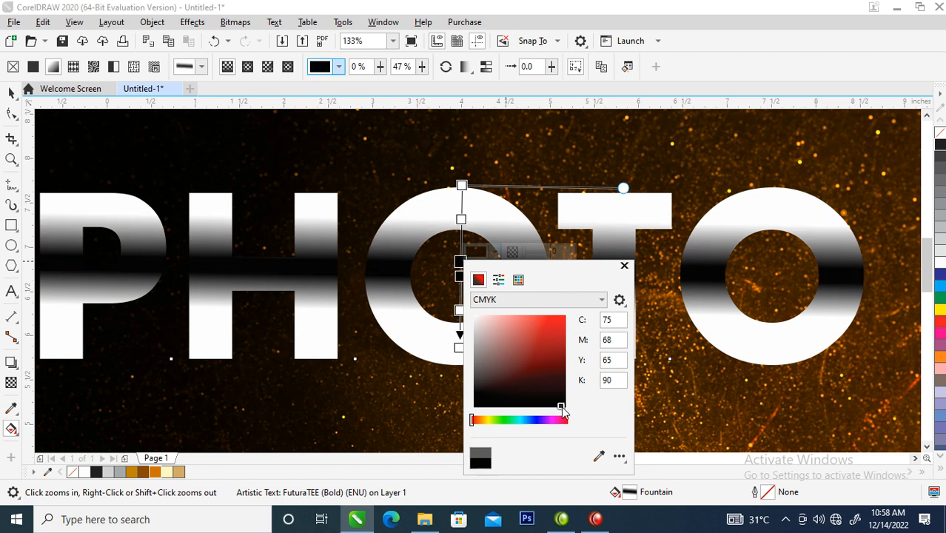
click(624, 267)
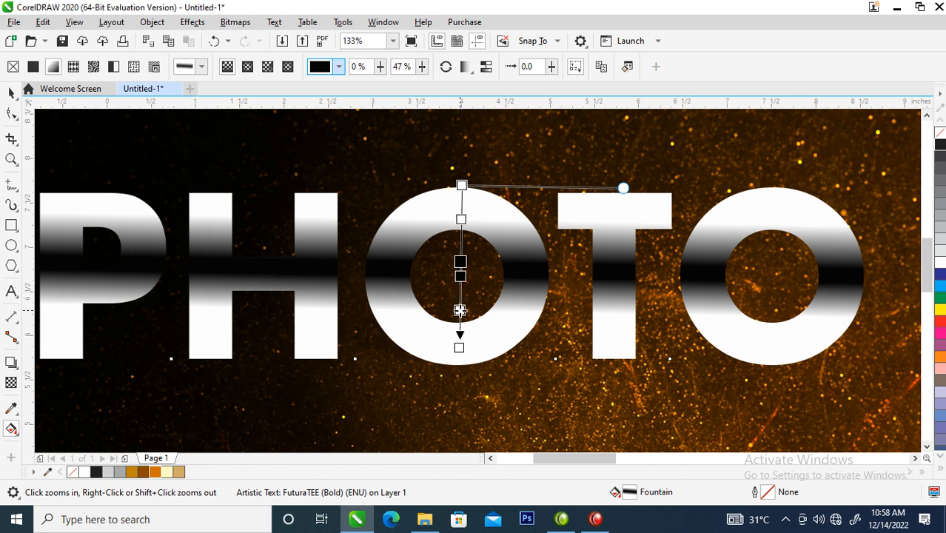
Step: Move the white nodes around the black band to 65% and 37%, and recolor the lower one 50% Black
drag(460, 311, 459, 293)
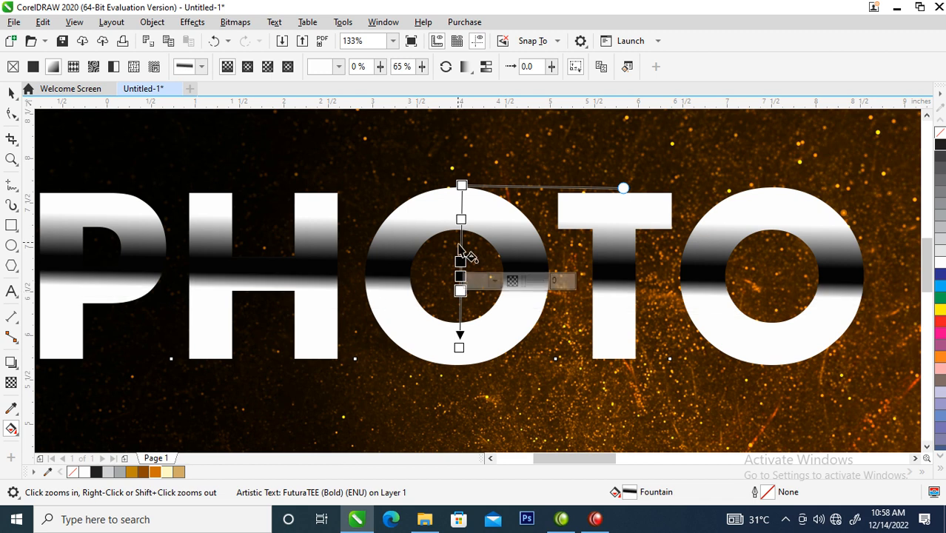
drag(461, 219, 461, 245)
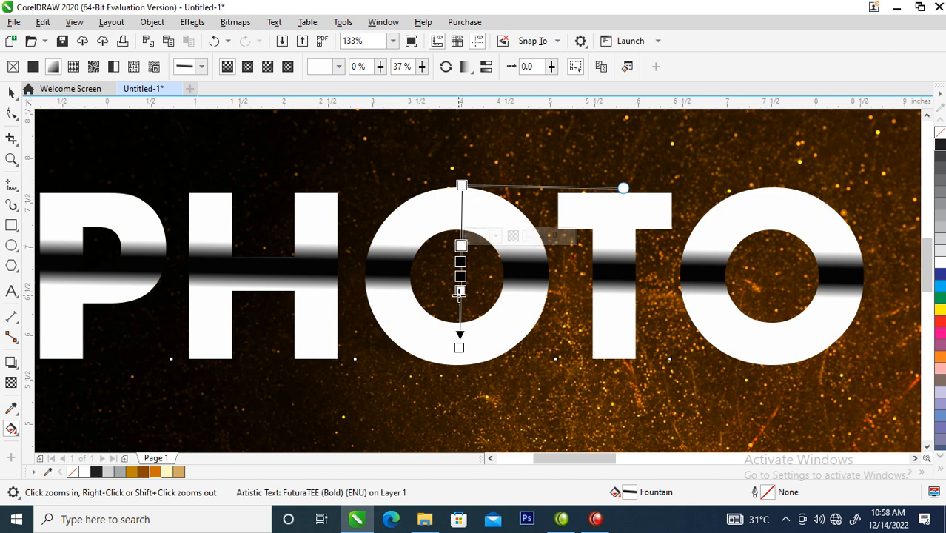
click(459, 291)
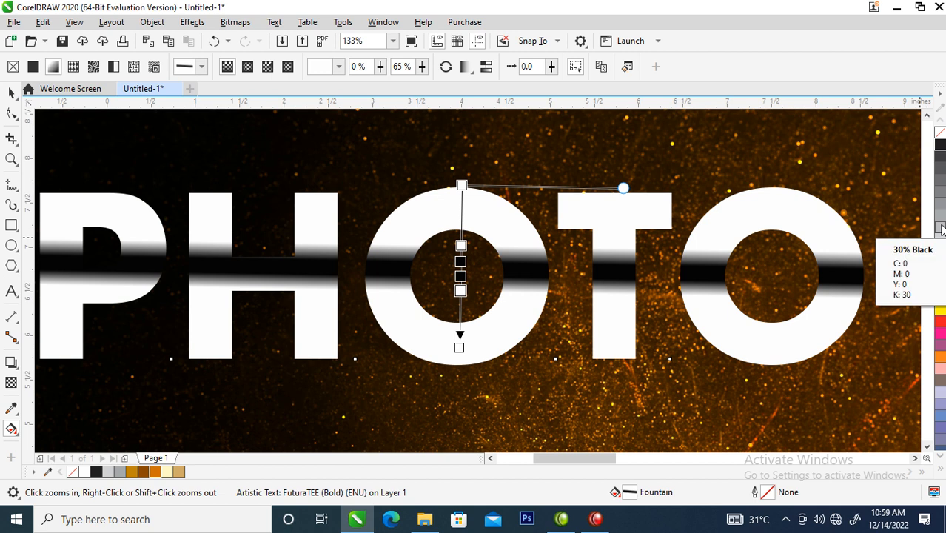
click(942, 229)
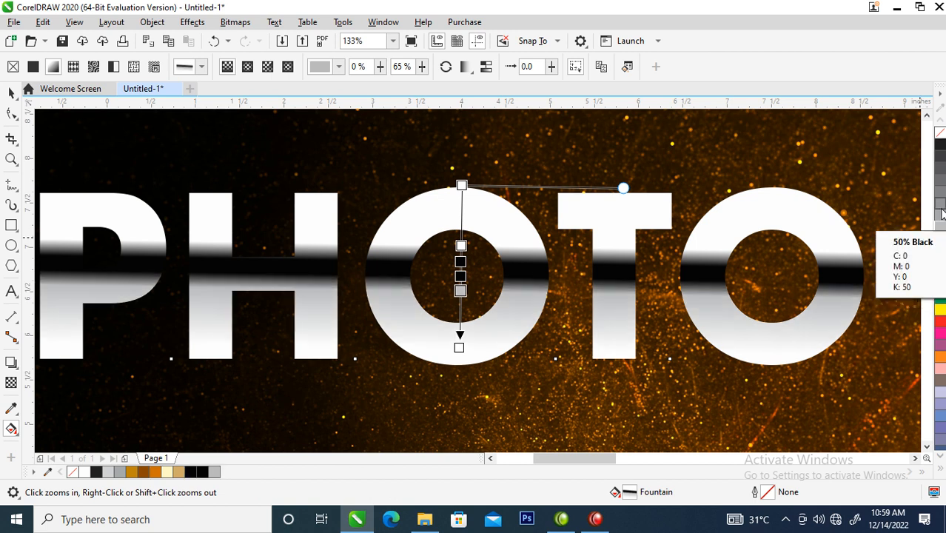
click(942, 213)
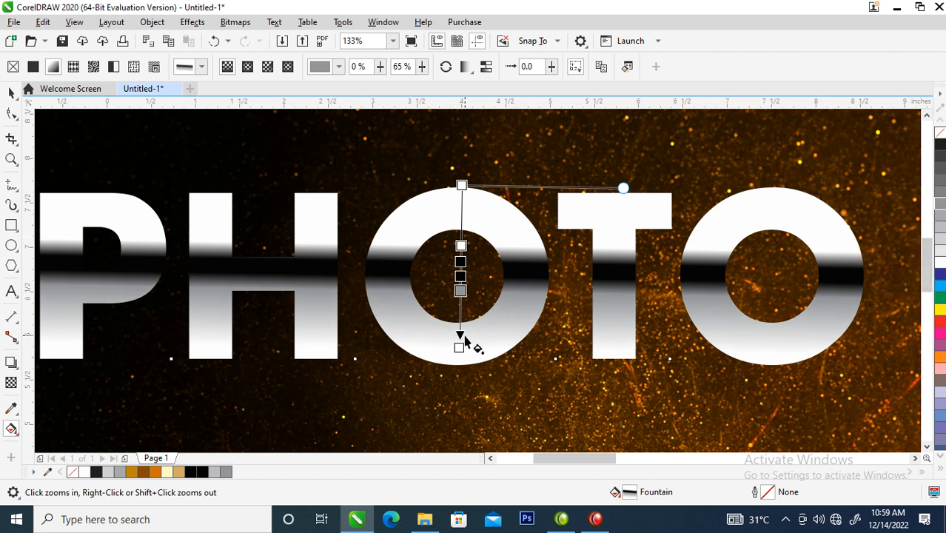
Step: Extend the end of the fountain fill down to the bottom edge of the PHOTO letters
drag(460, 349, 460, 368)
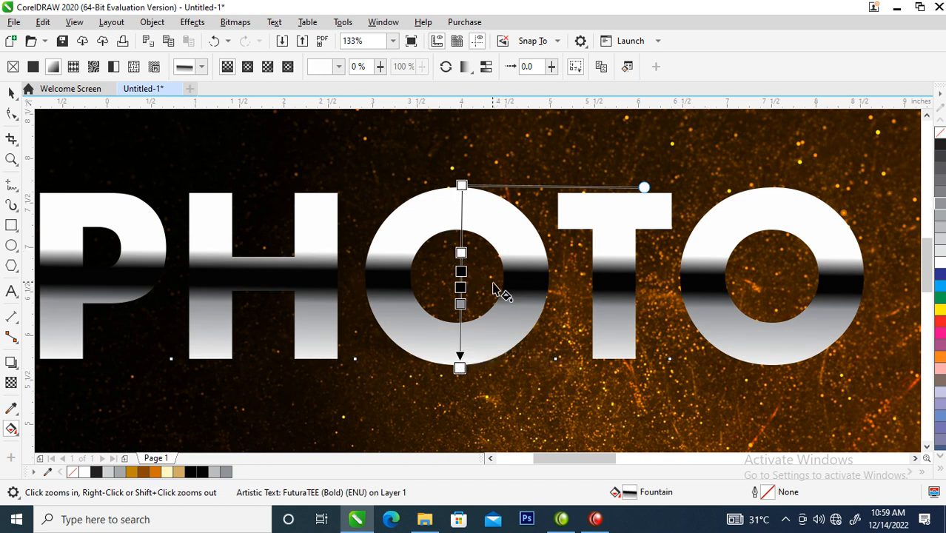
key(space)
scroll(478, 271, down, 4)
drag(307, 212, 625, 323)
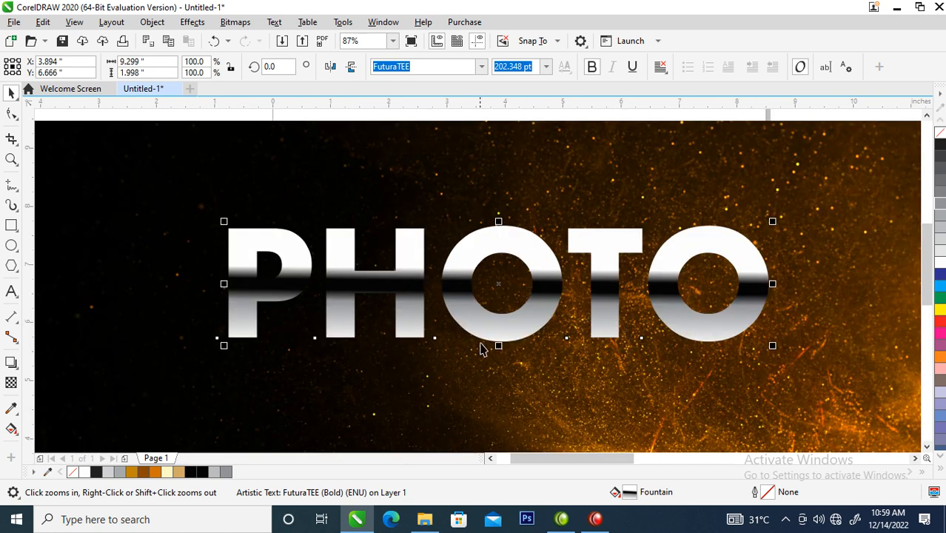
Step: Try lighter and darker grays on the fill node at 65% and keep a darker gray below the black band
key(g)
click(505, 302)
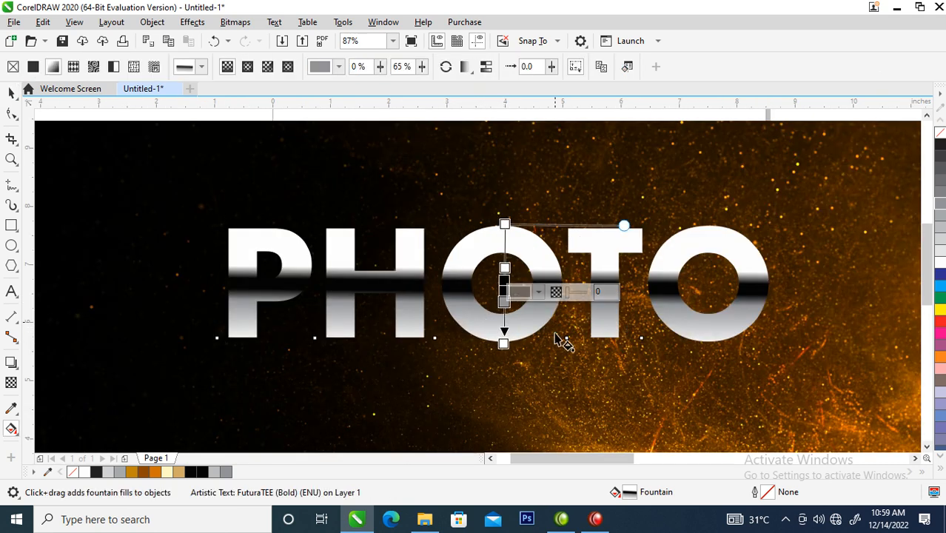
click(940, 231)
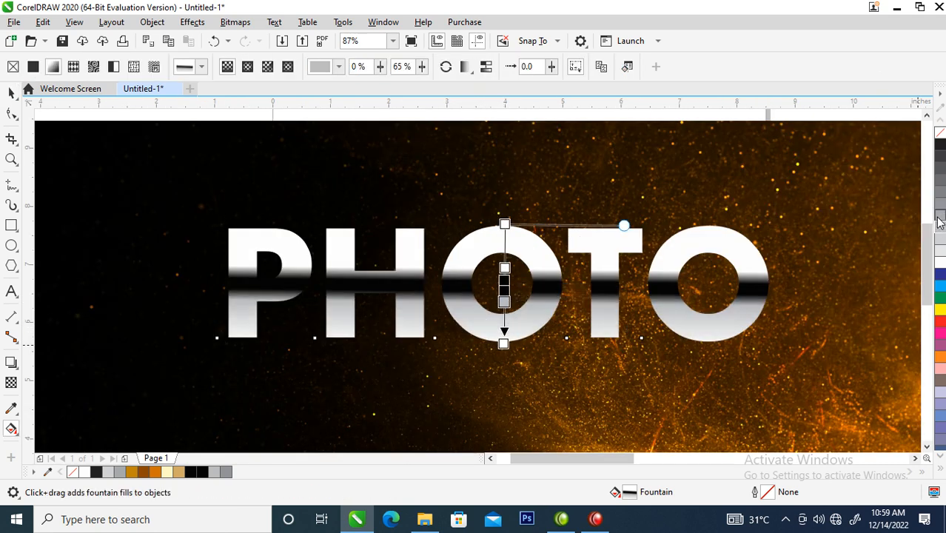
click(940, 204)
click(941, 195)
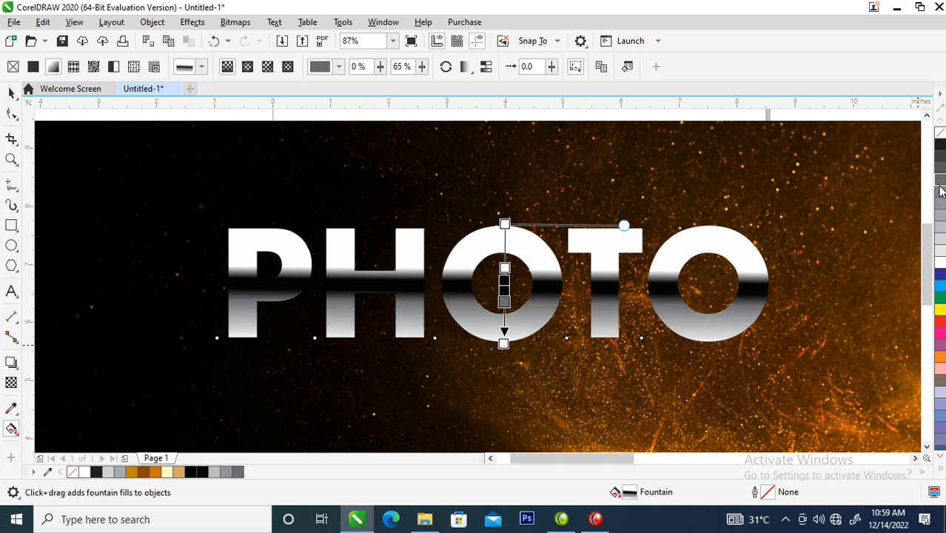
key(space)
scroll(515, 283, down, 3)
key(F2)
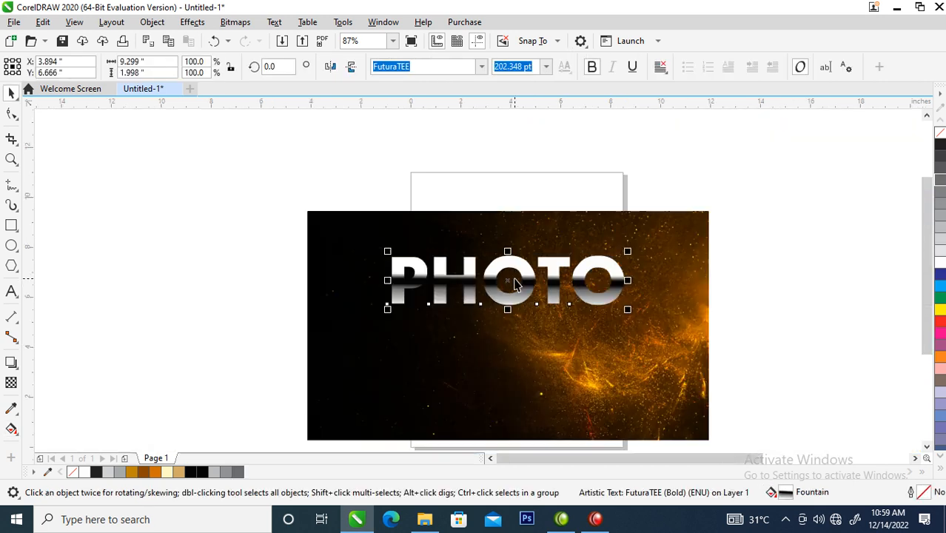
Step: Give the PHOTO text an 11 pt white outline placed behind the fill and scaled with the object
drag(305, 222, 644, 341)
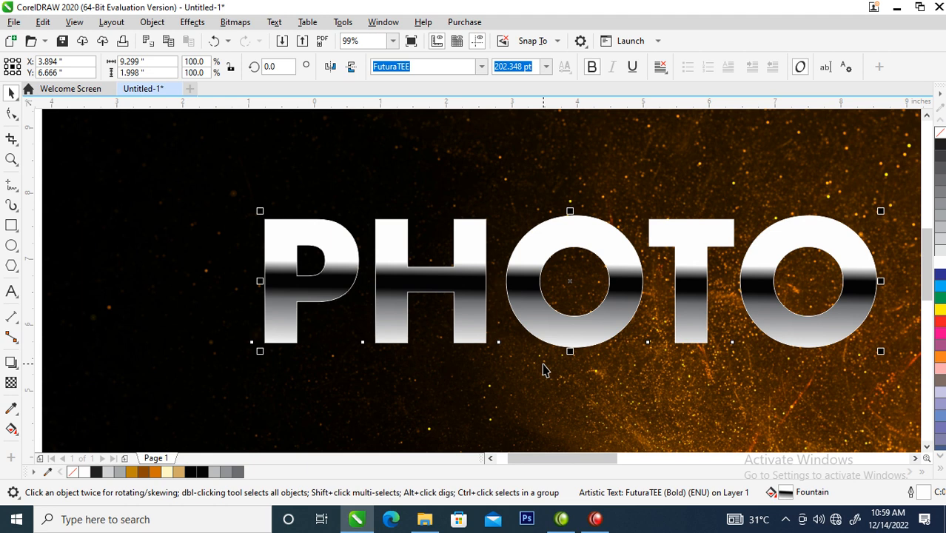
key(F12)
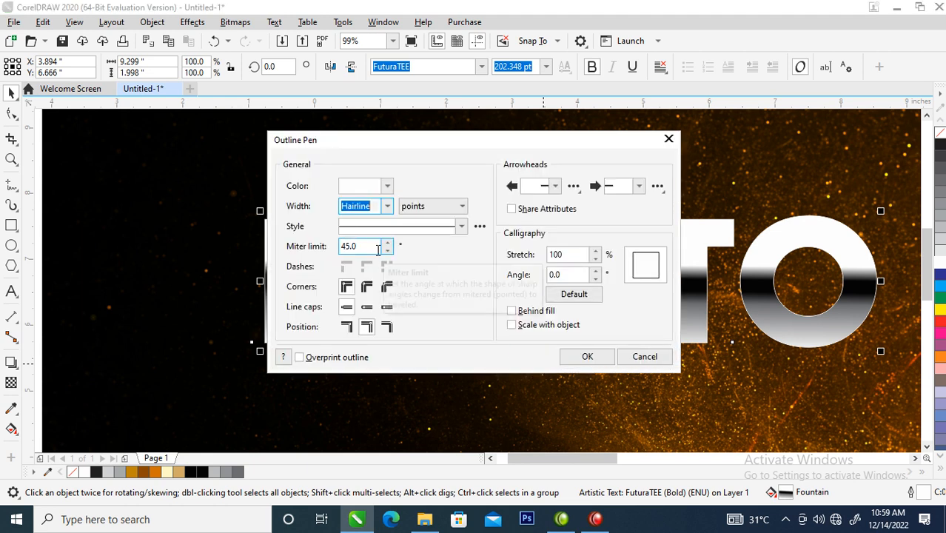
text(16)
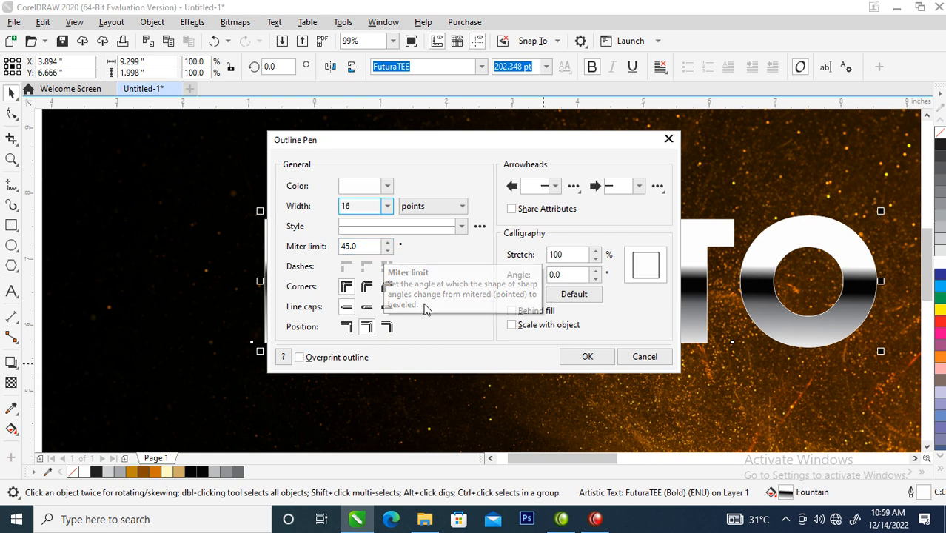
click(521, 316)
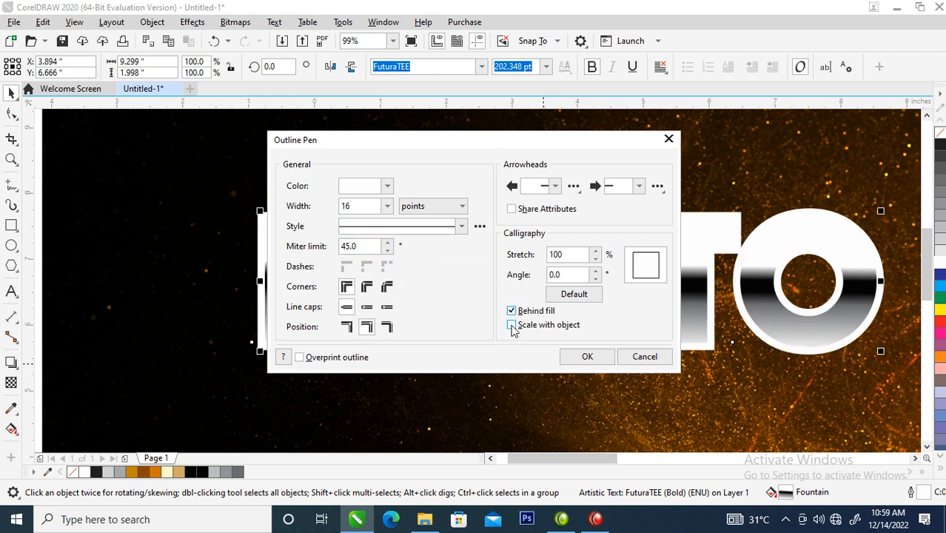
double_click(363, 206)
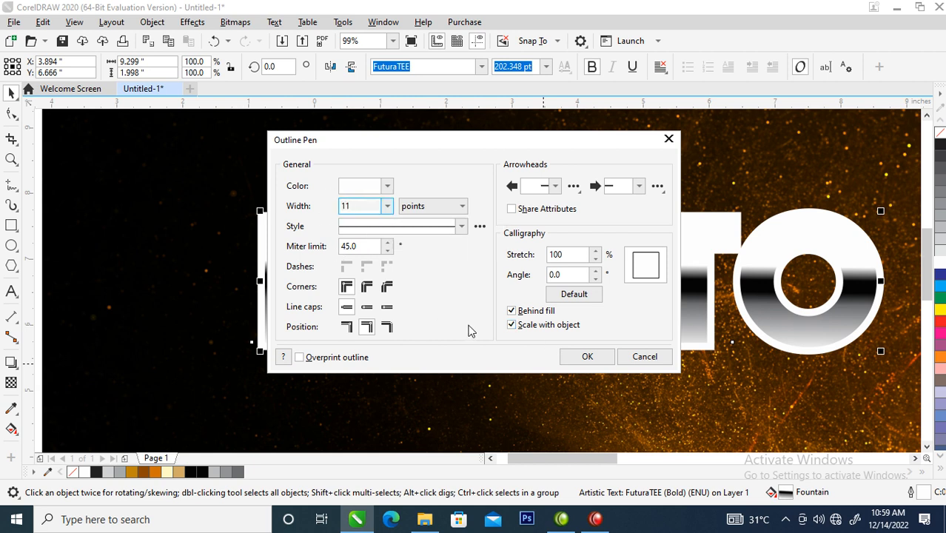
click(584, 356)
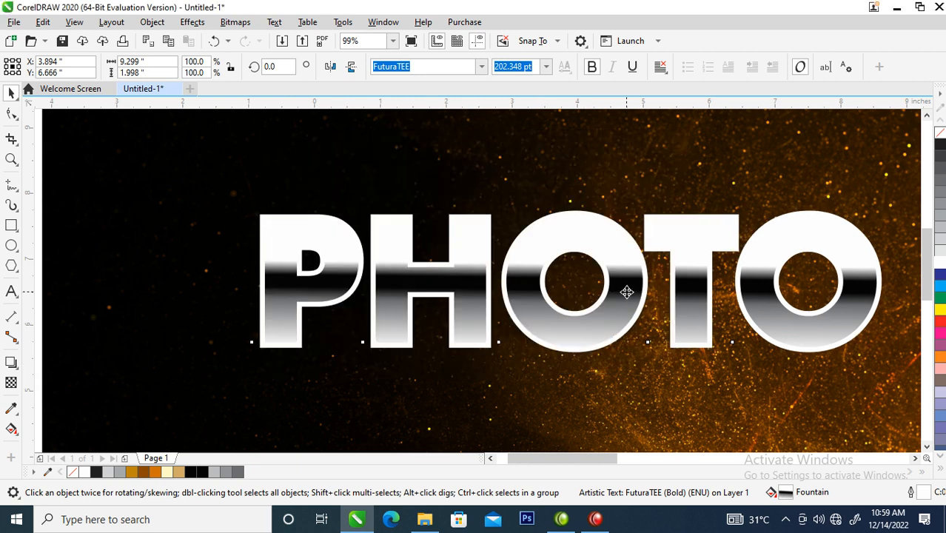
Step: Reduce the PHOTO text's outline width to 7 pt
key(F12)
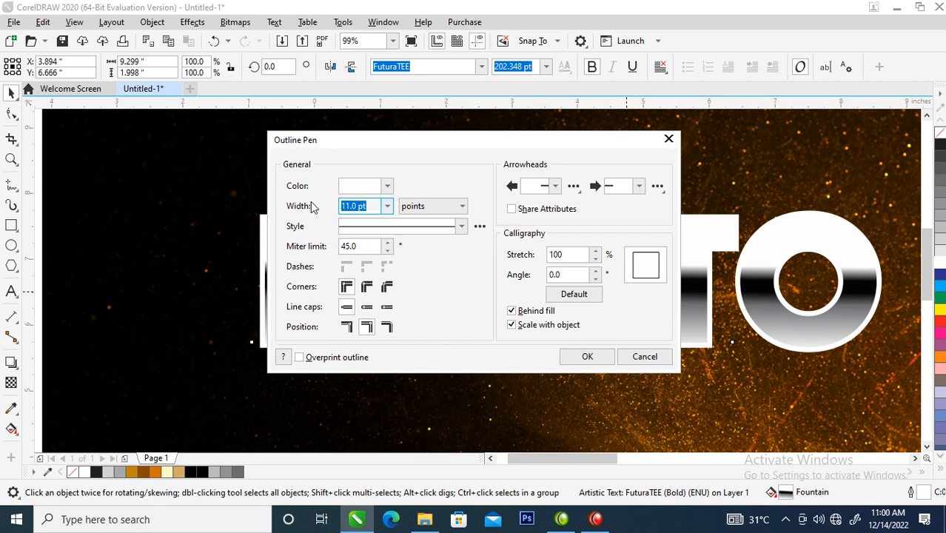
text(8)
key(Return)
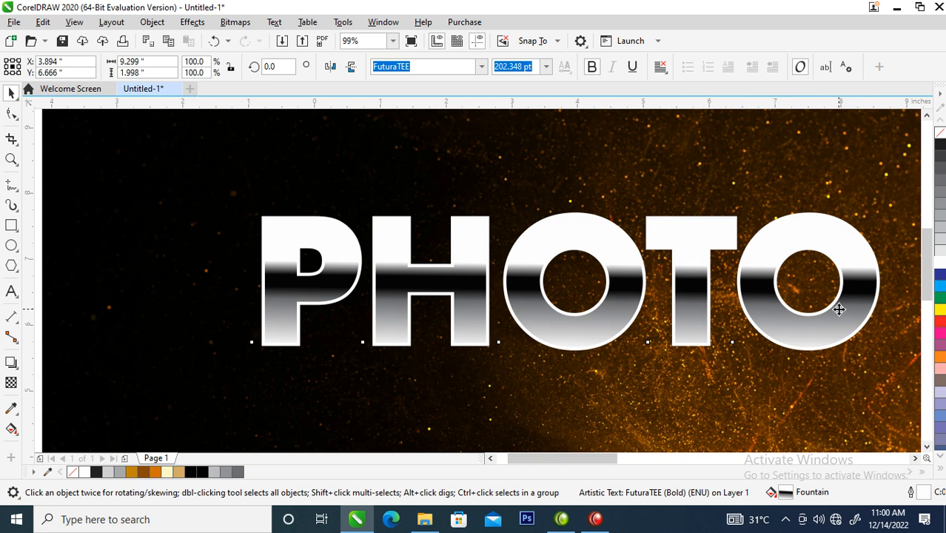
Step: Convert the PHOTO text's outline into a separate object
scroll(838, 309, down, 3)
key(z)
drag(436, 162, 932, 382)
drag(117, 209, 729, 423)
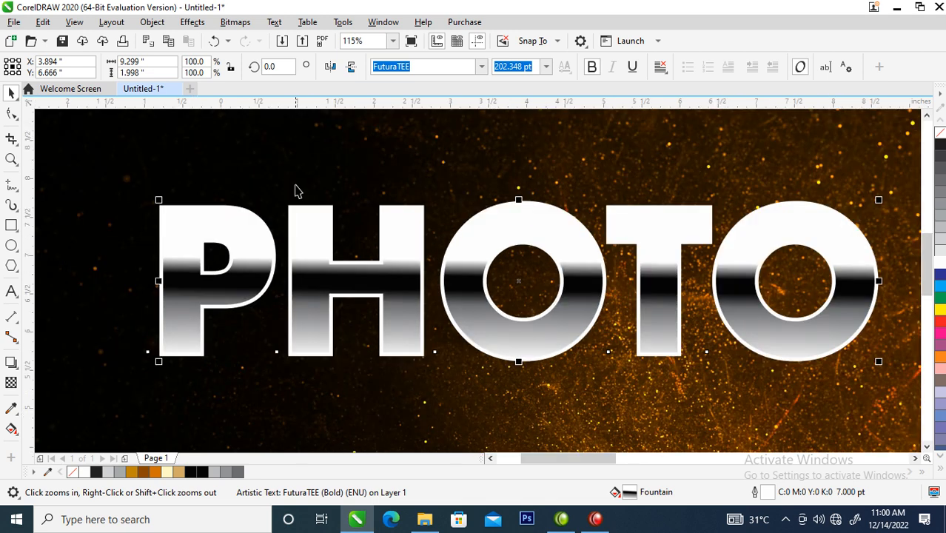
click(152, 23)
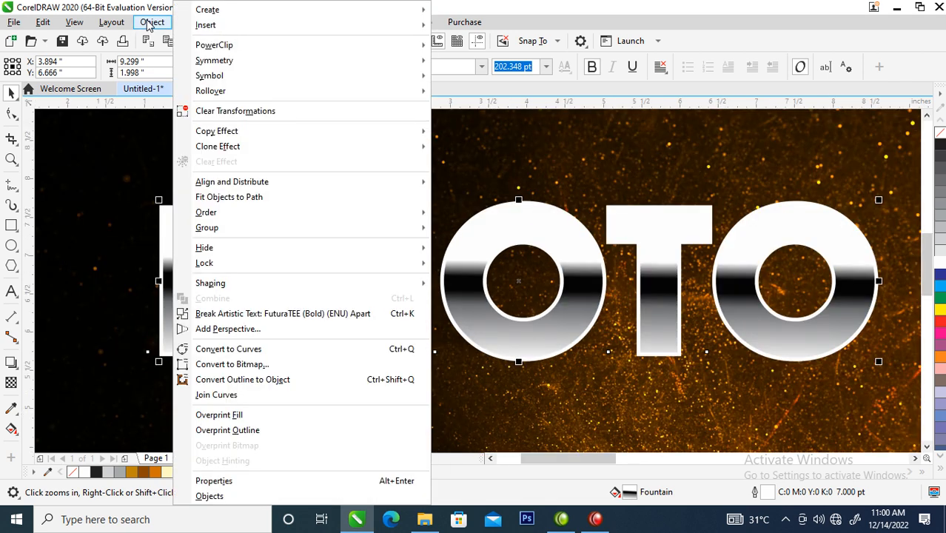
click(246, 380)
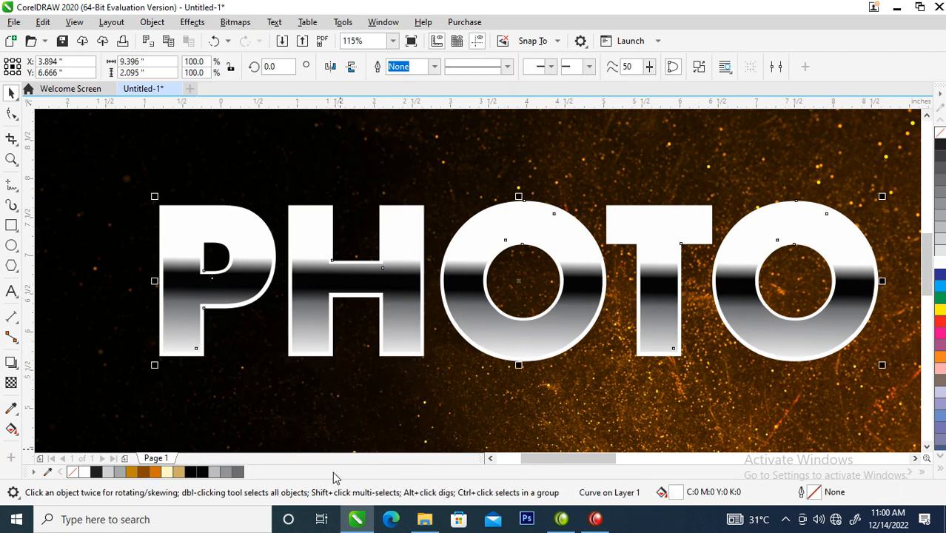
Step: Apply a vertical fountain fill to the converted outline, running from the top to the bottom of the first letter O
click(11, 430)
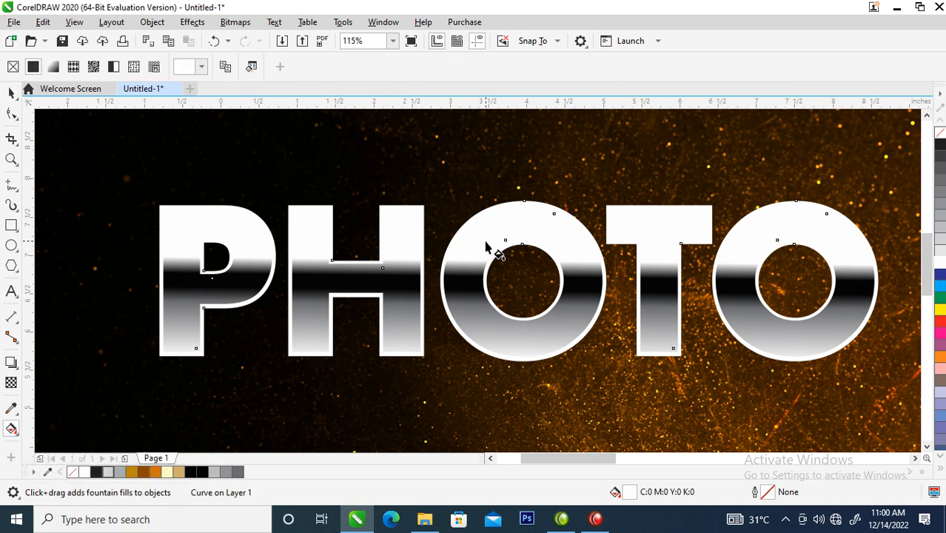
drag(522, 205, 525, 363)
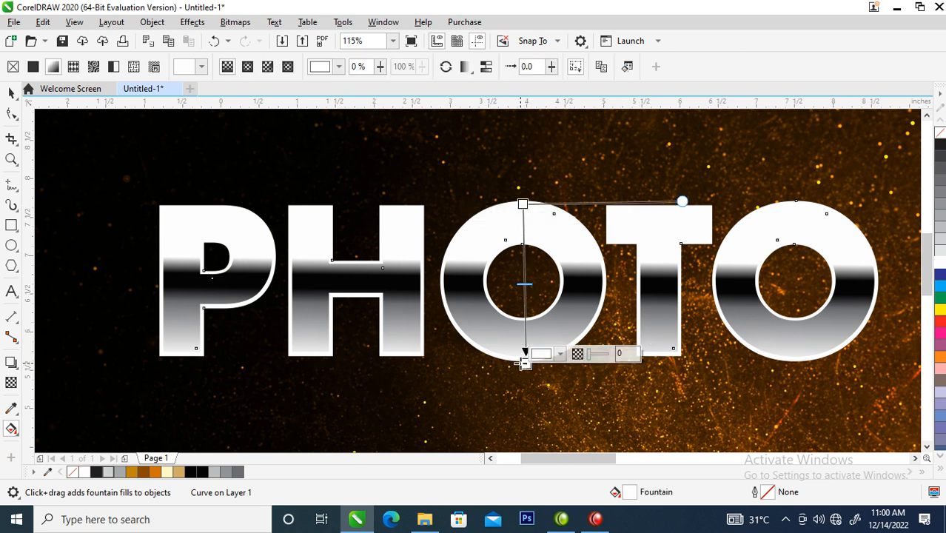
Step: Set the outline fountain fill's starting colour to 60% Black and add a white stop at 35%
click(523, 204)
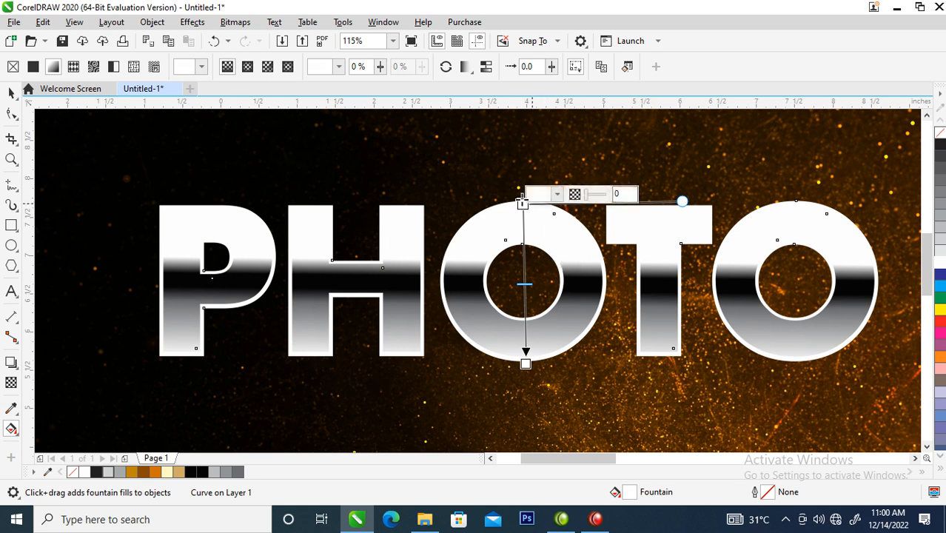
click(940, 218)
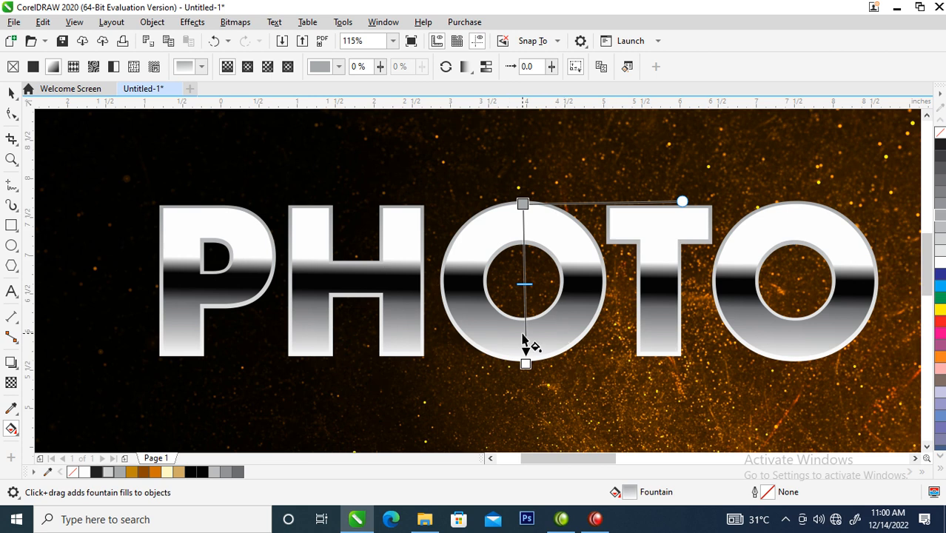
double_click(527, 339)
drag(526, 338, 522, 260)
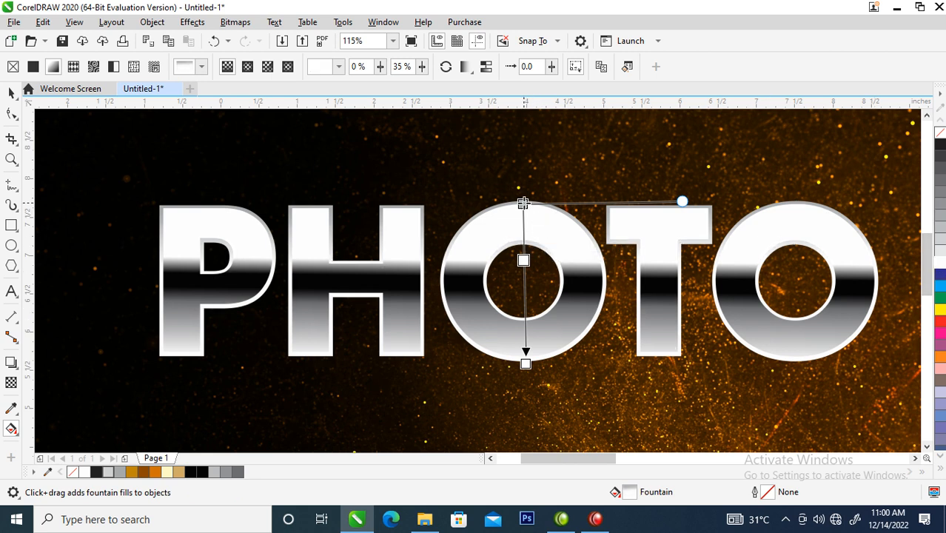
click(523, 202)
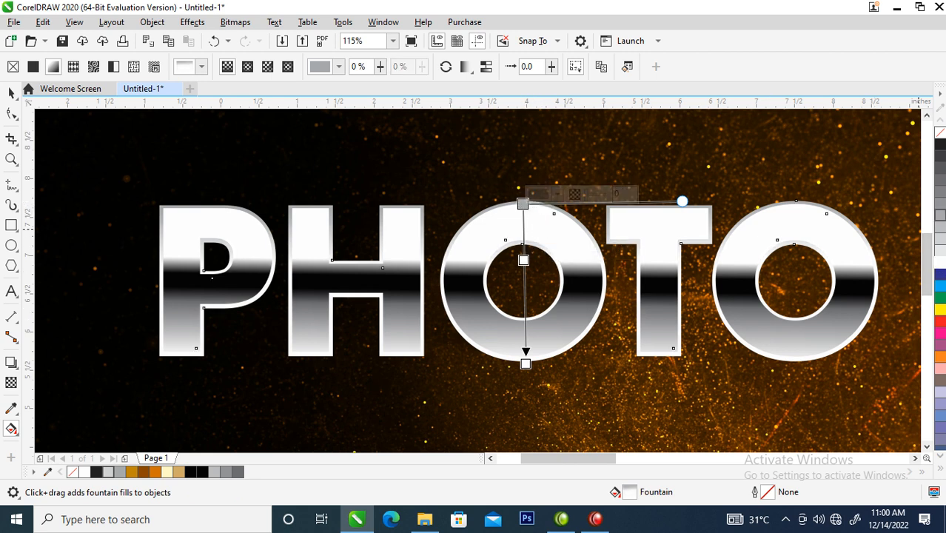
click(941, 215)
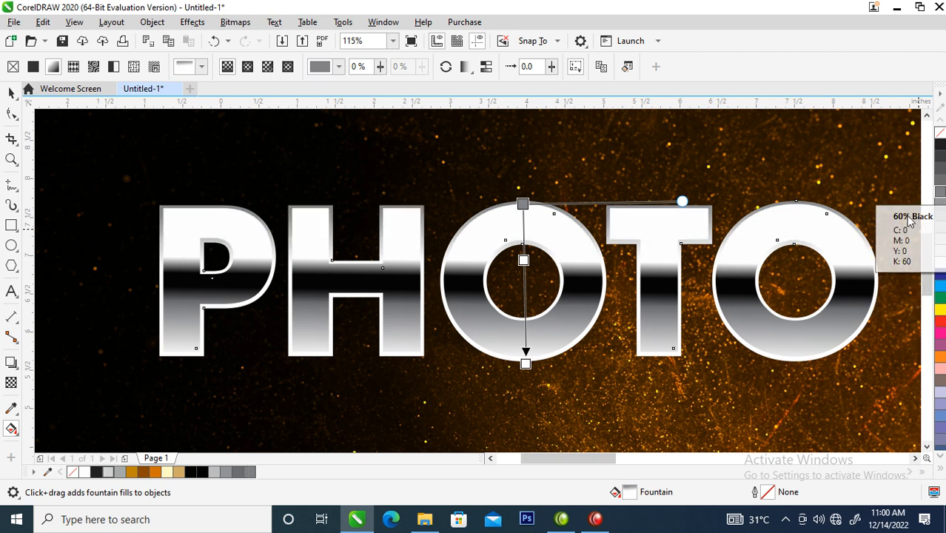
key(space)
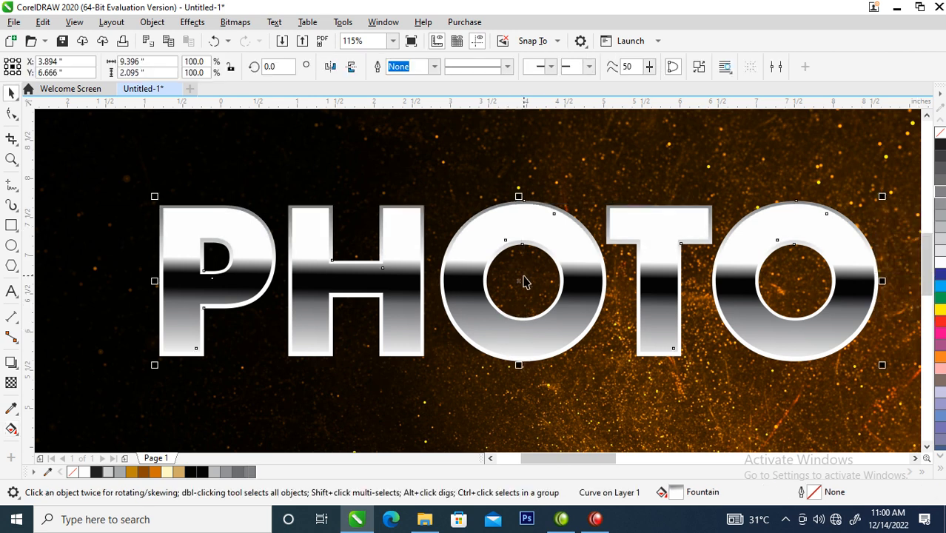
Step: Group the PHOTO text with its separate outline object
scroll(524, 278, down, 3)
scroll(524, 278, down, 3)
key(z)
drag(296, 222, 708, 376)
drag(216, 154, 800, 339)
key(ctrl+g)
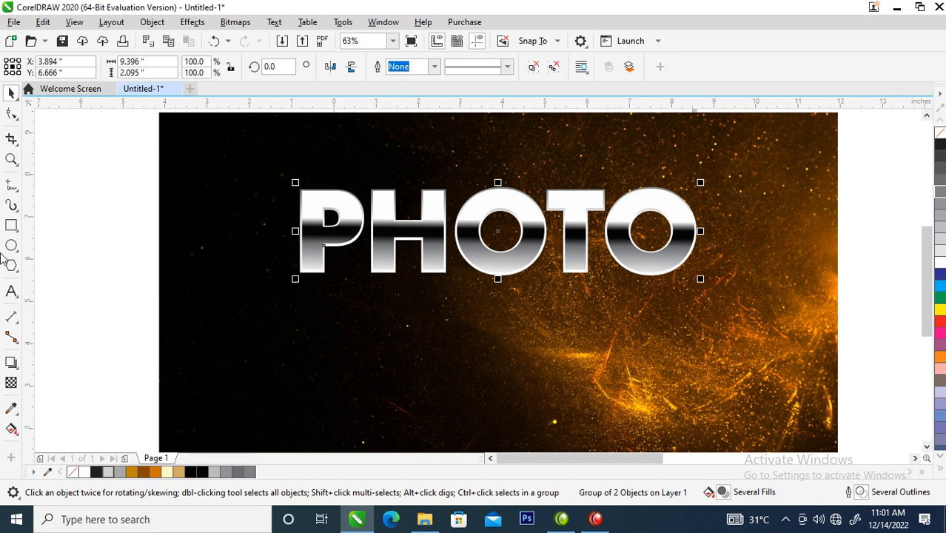
Step: Add a black drop shadow to the PHOTO group, offset about 0.042" and -0.125", with 90 opacity
click(12, 366)
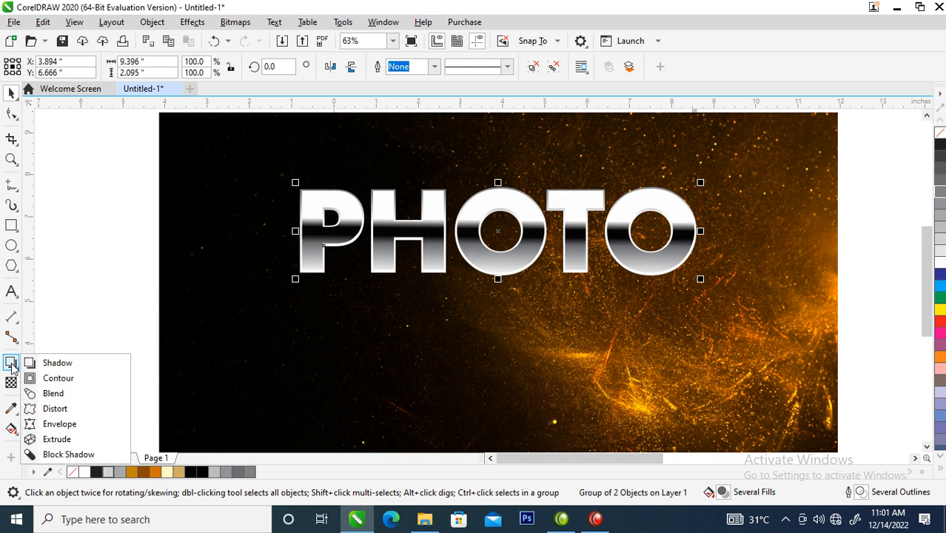
click(60, 363)
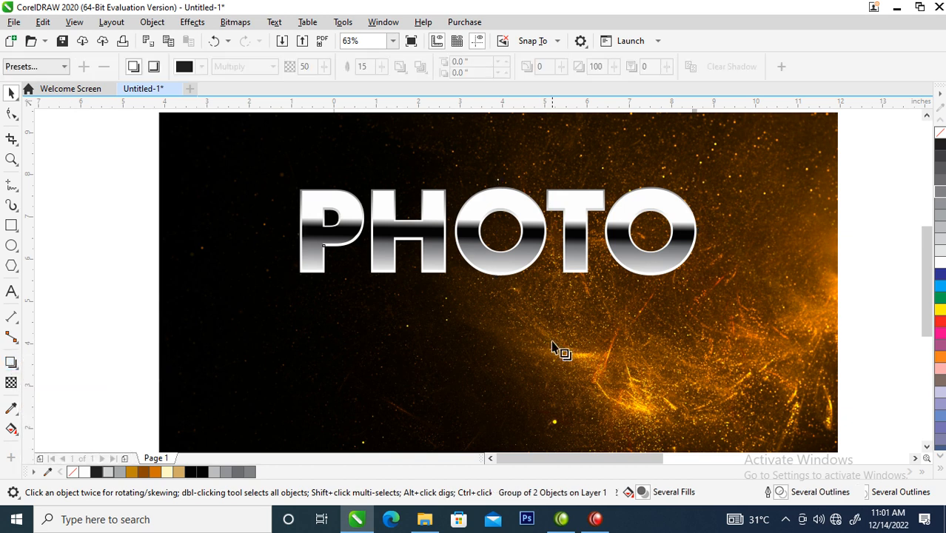
drag(499, 232, 515, 281)
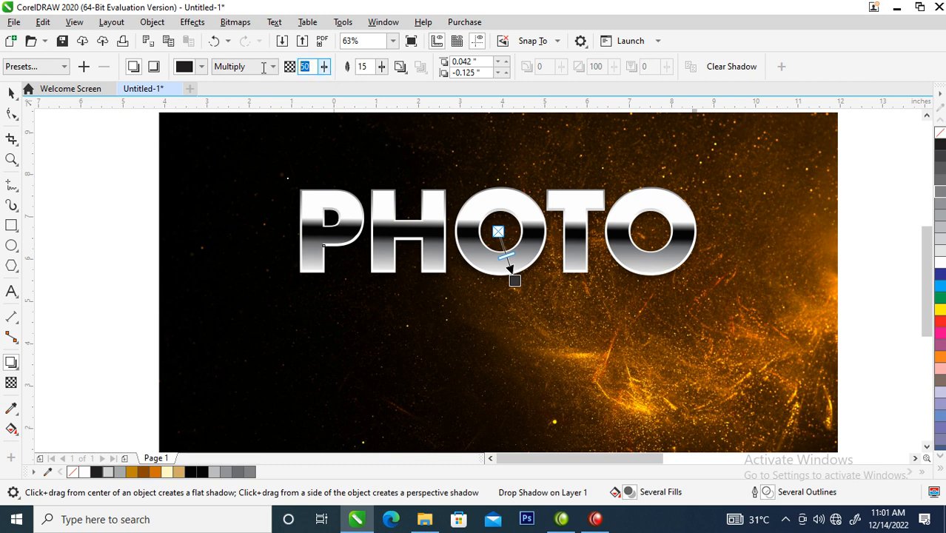
drag(506, 257, 513, 278)
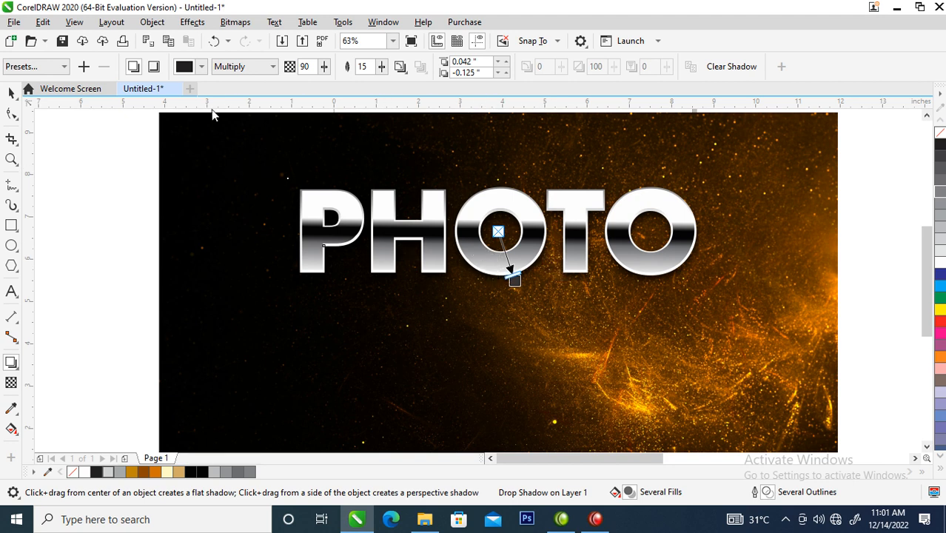
Step: Break the drop shadow apart and group it with the PHOTO artwork
click(153, 23)
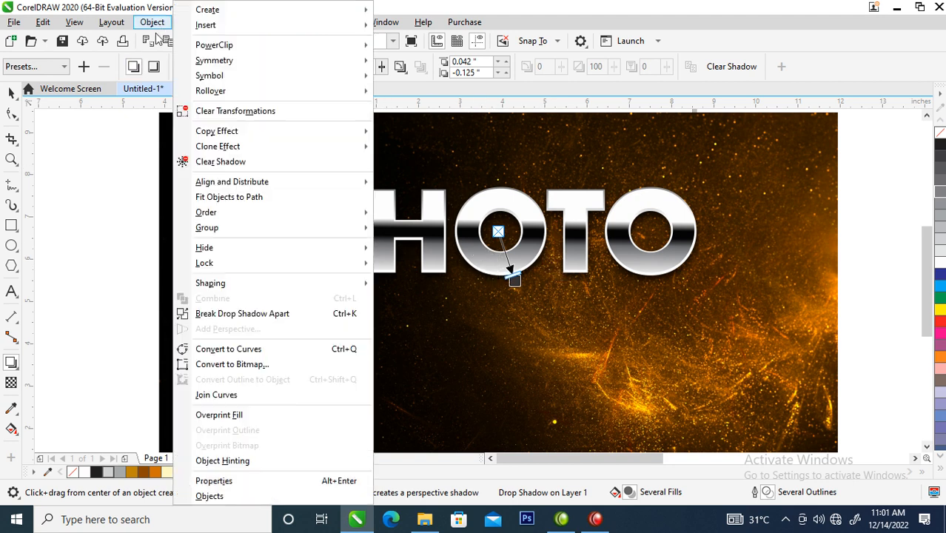
click(258, 314)
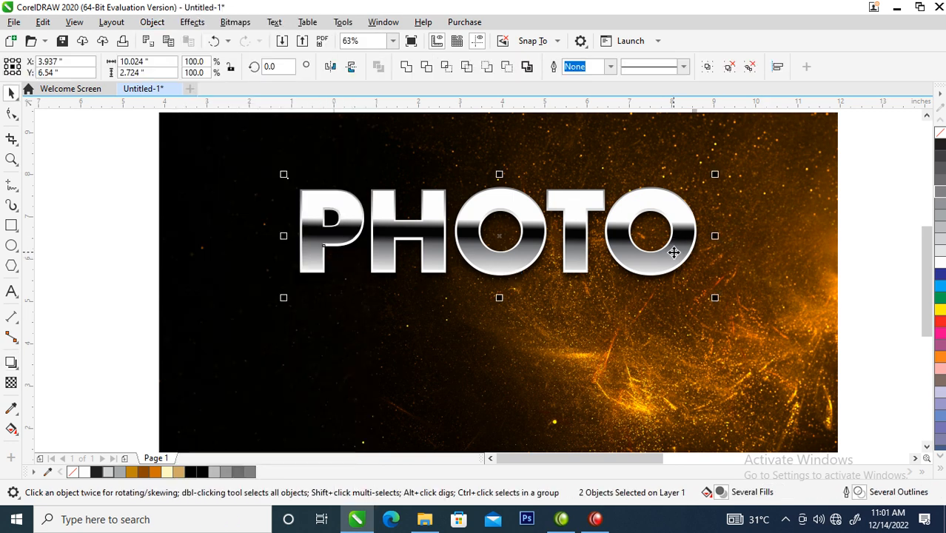
key(ctrl+g)
Step: Place a copy of the PHOTO group directly below the original
drag(687, 236, 709, 348)
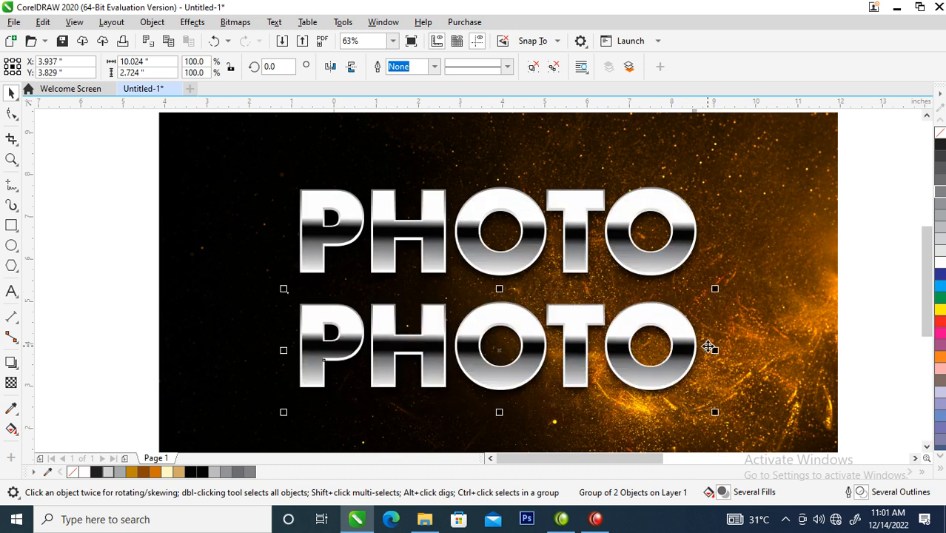
click(634, 254)
scroll(633, 252, down, 2)
key(z)
drag(374, 167, 819, 390)
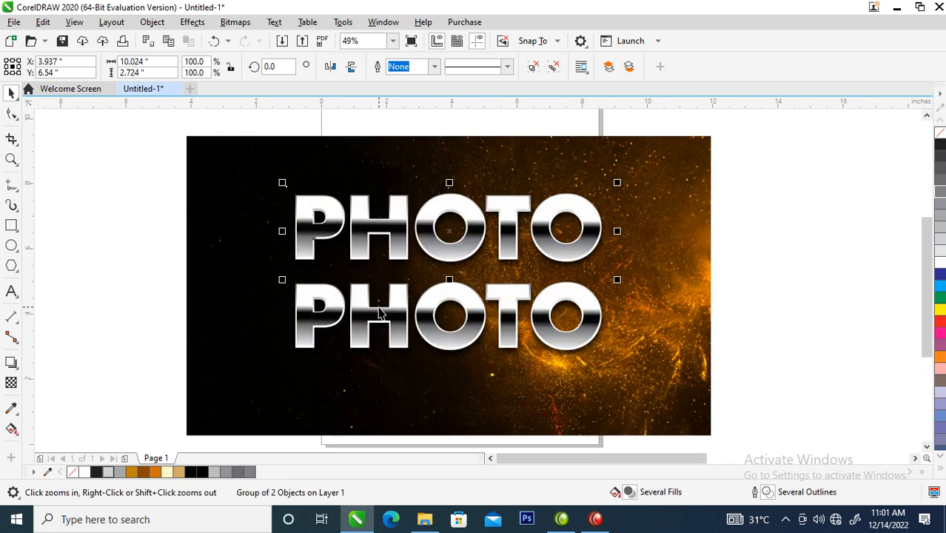
drag(223, 147, 859, 379)
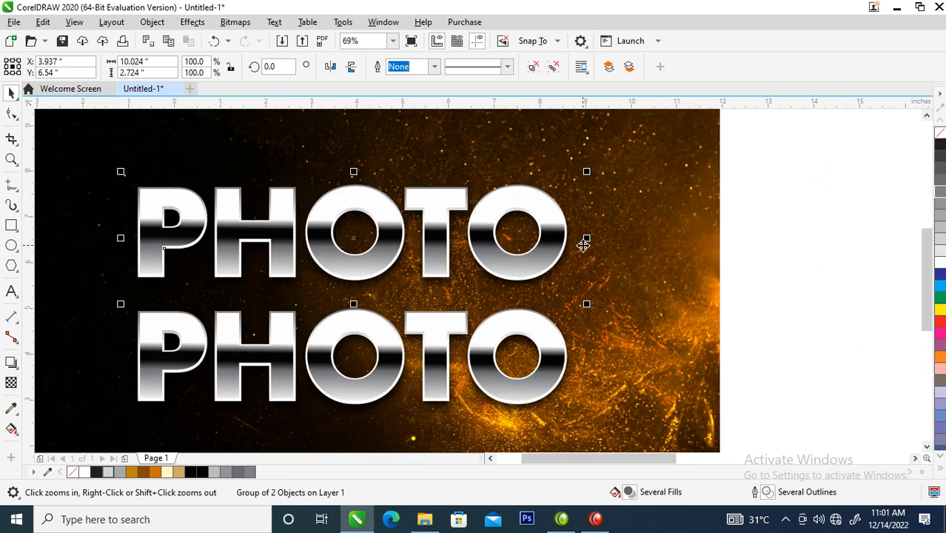
Step: Ungroup the upper PHOTO group by one level to separate the lettering from its shadow
key(space)
click(549, 237)
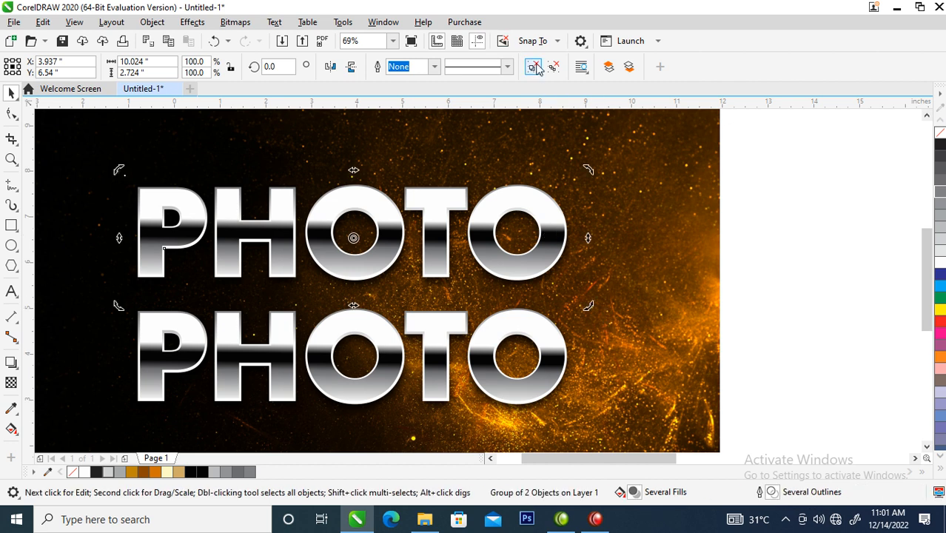
click(533, 66)
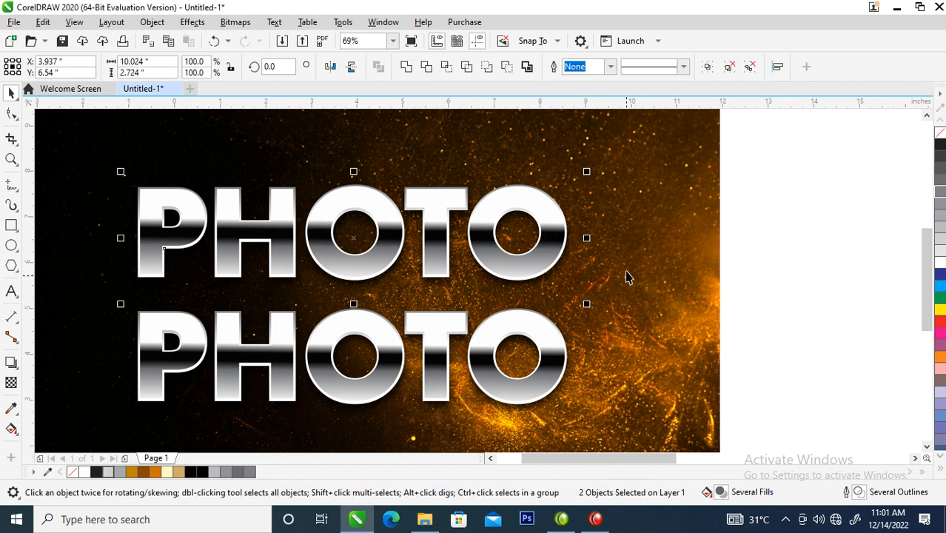
click(798, 216)
Step: Try moving the upper PHOTO lettering up, away from its shadow
click(546, 237)
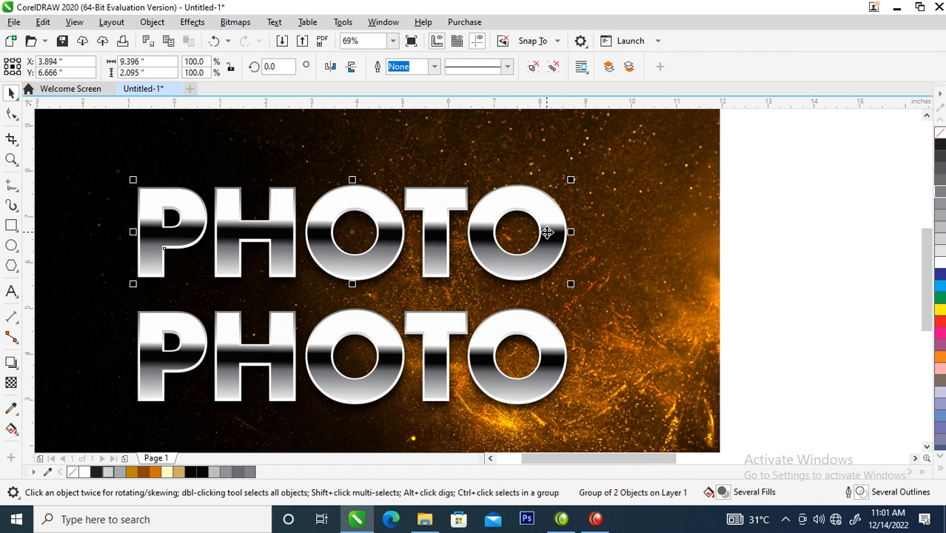
drag(547, 237, 545, 181)
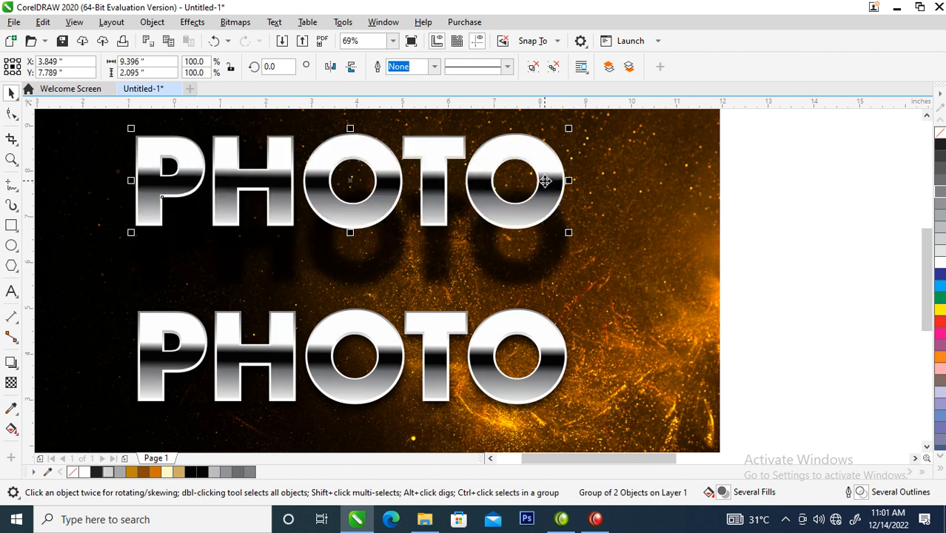
key(ctrl+z)
Step: Ungroup all objects in the upper PHOTO lettering and select only the filled text
click(552, 66)
click(629, 231)
click(552, 237)
drag(552, 237, 547, 214)
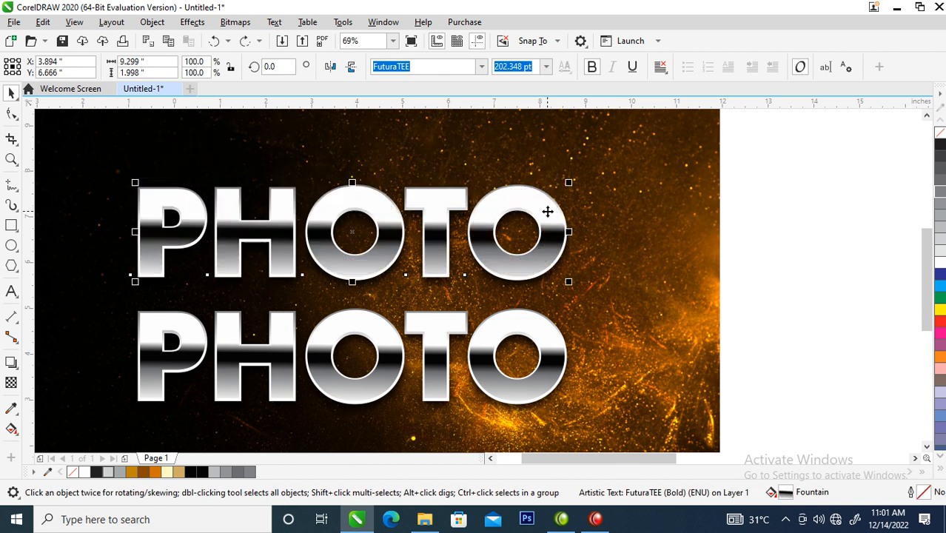
Step: Change the upper text's black fountain fill stop at 56% to dark brown C38 M80 Y100 K55
click(11, 429)
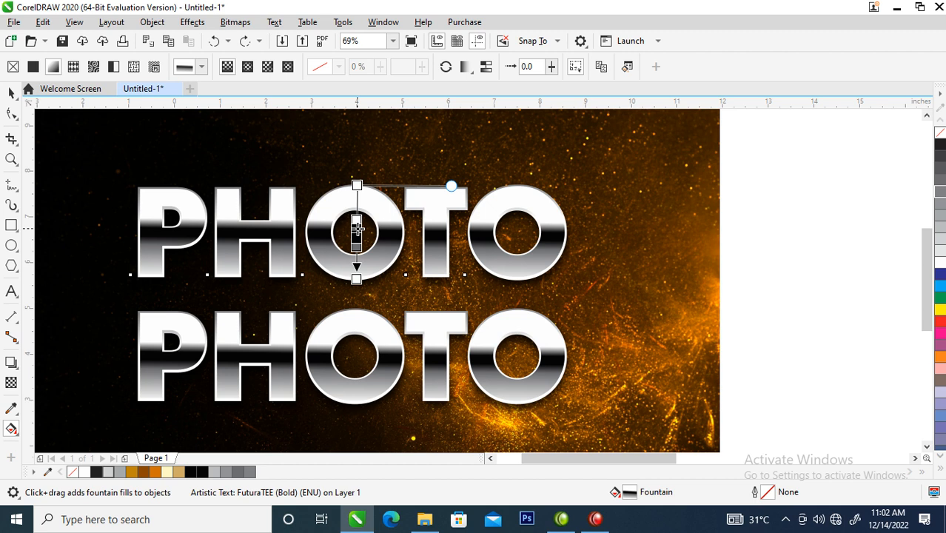
click(356, 229)
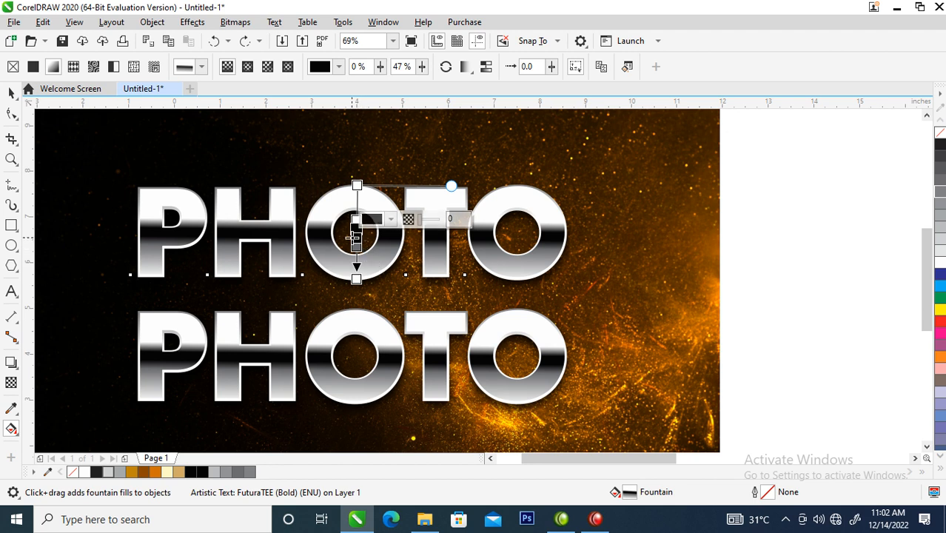
click(355, 238)
click(373, 229)
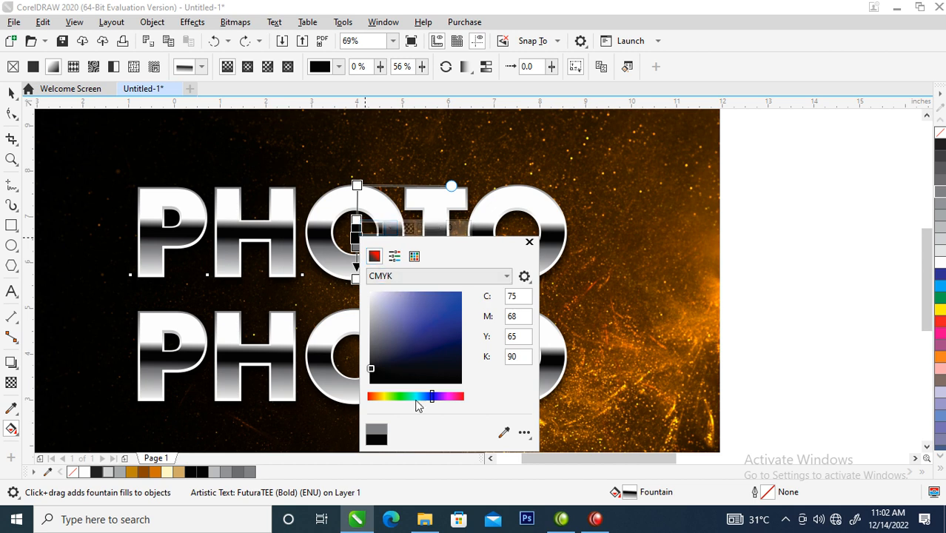
drag(434, 401, 373, 398)
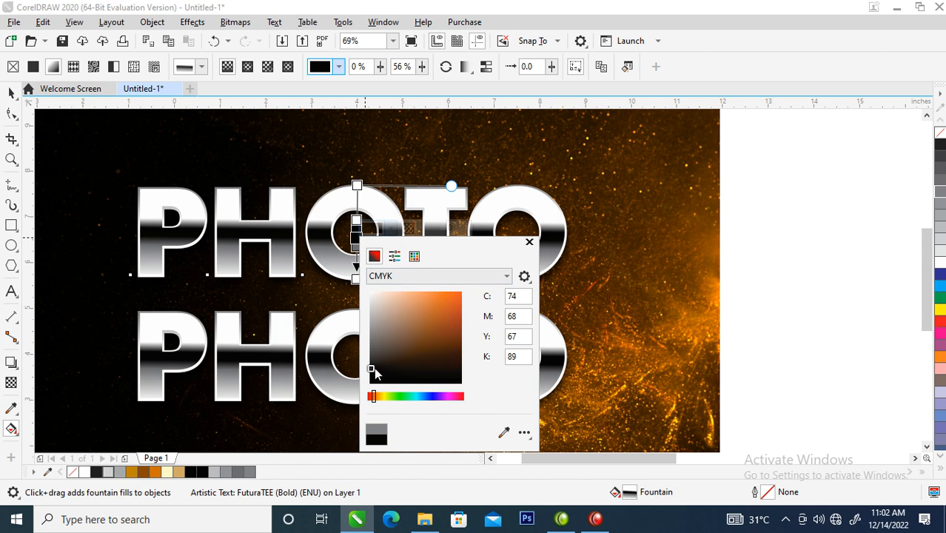
drag(374, 372, 460, 348)
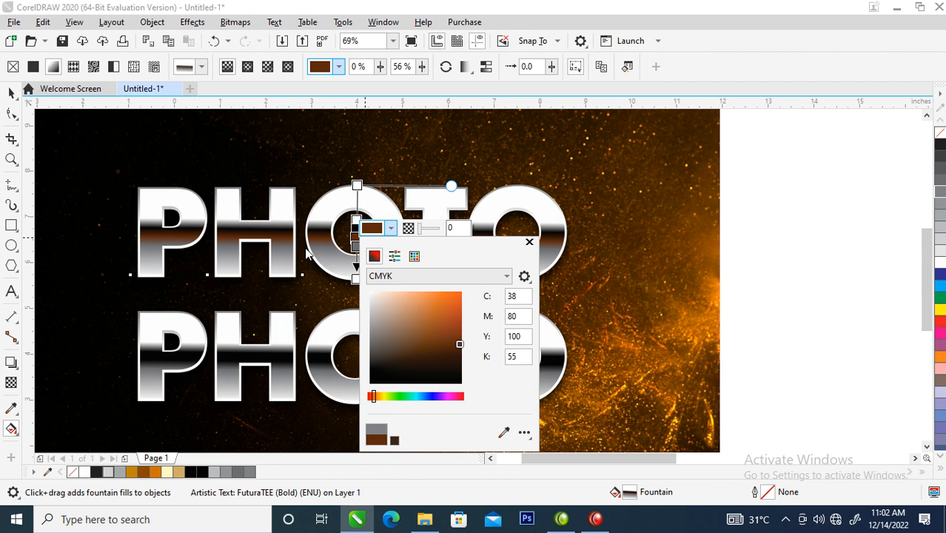
click(530, 243)
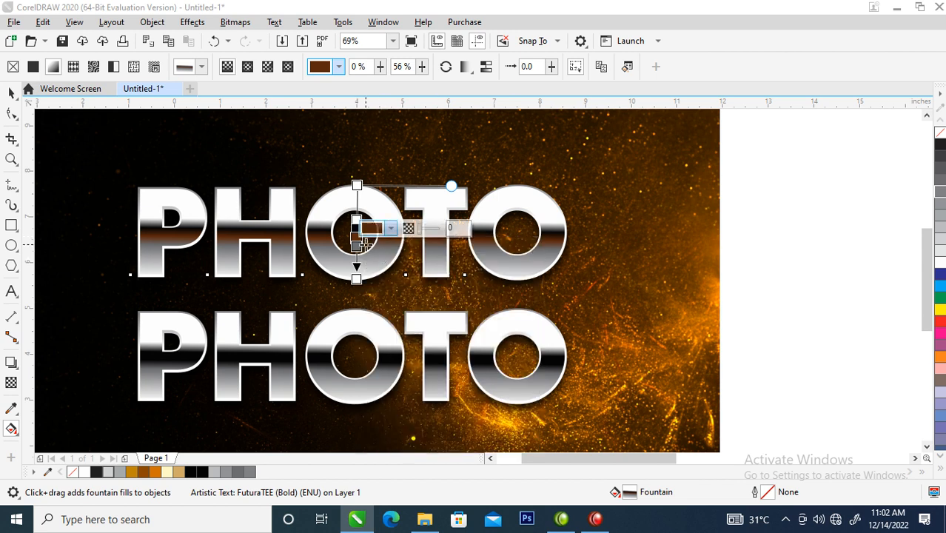
Step: Recolour the upper text's black fill stop at 47% to orange-brown C25 M70 Y100 K16, starting from a colour sampled from the background
click(354, 228)
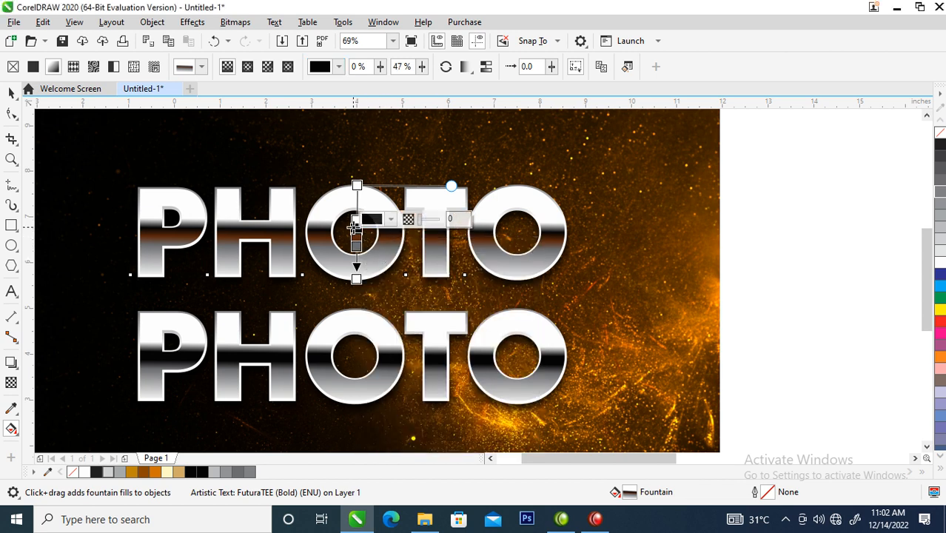
click(369, 219)
drag(455, 222, 646, 174)
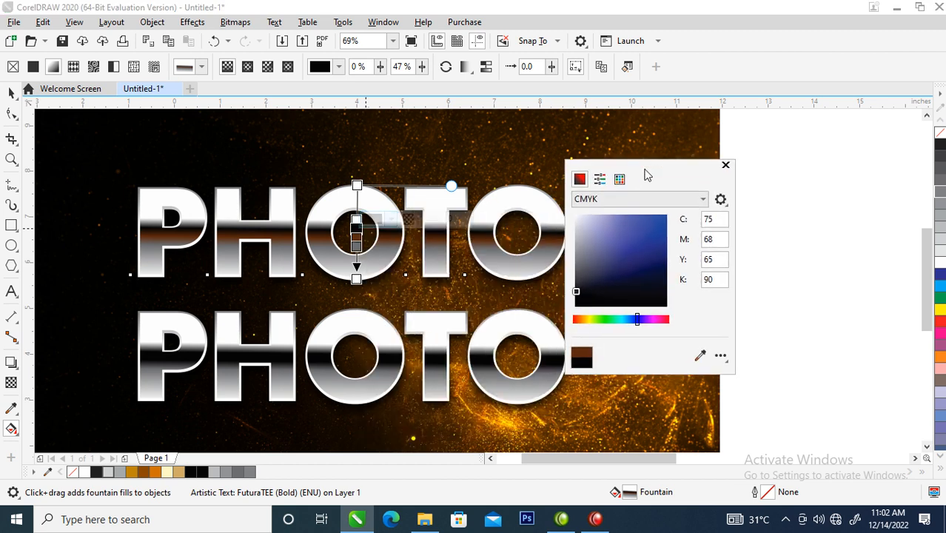
click(699, 356)
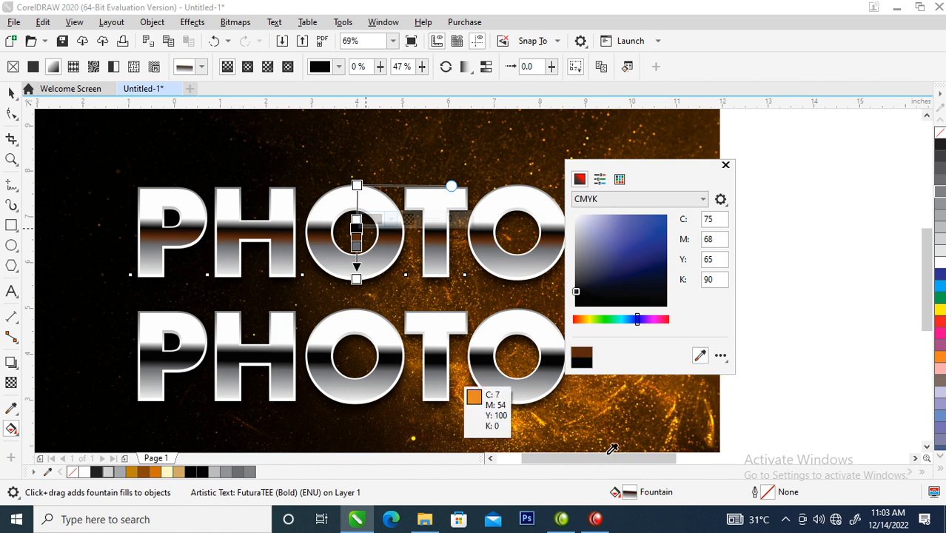
click(448, 291)
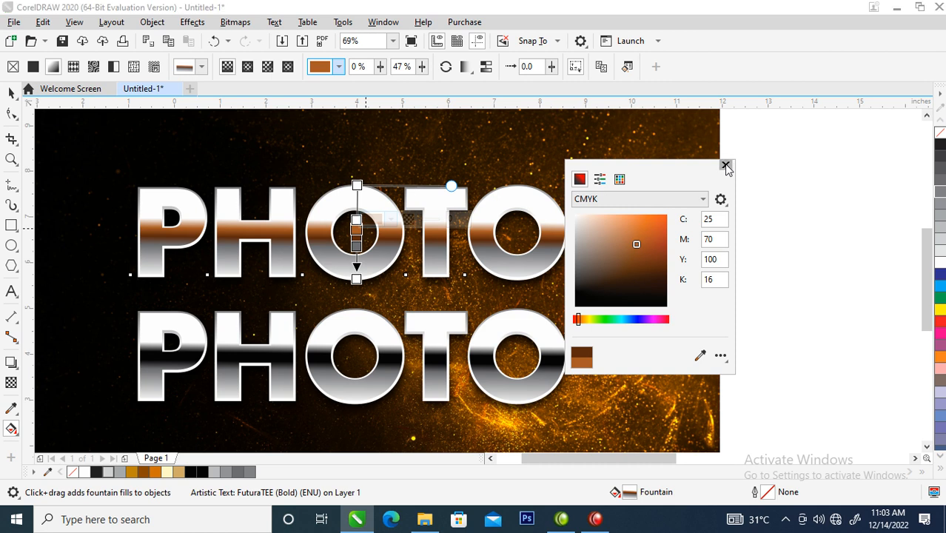
click(726, 166)
Step: Recolour the upper text's grey fill stop at 65% to golden brown C32 M60 Y100 K19, starting from the palette's Gold
click(357, 246)
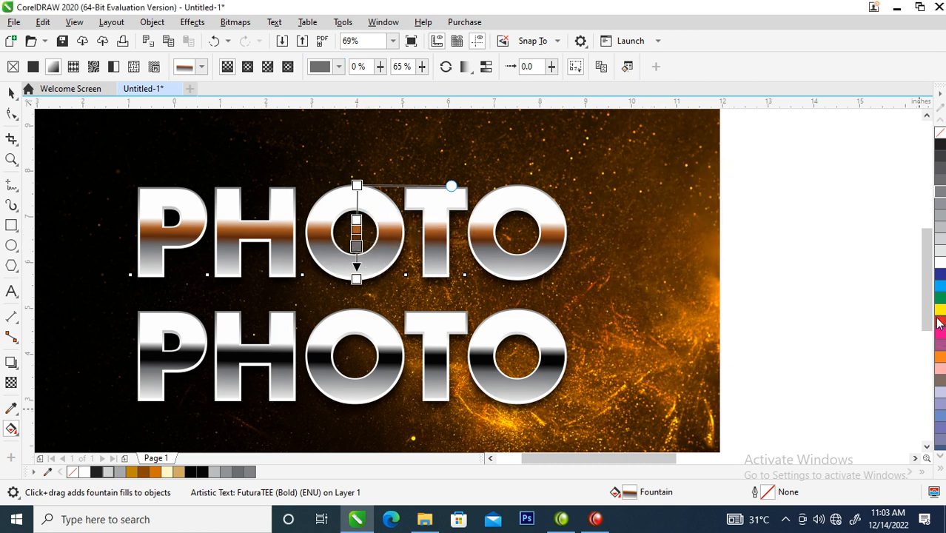
click(939, 469)
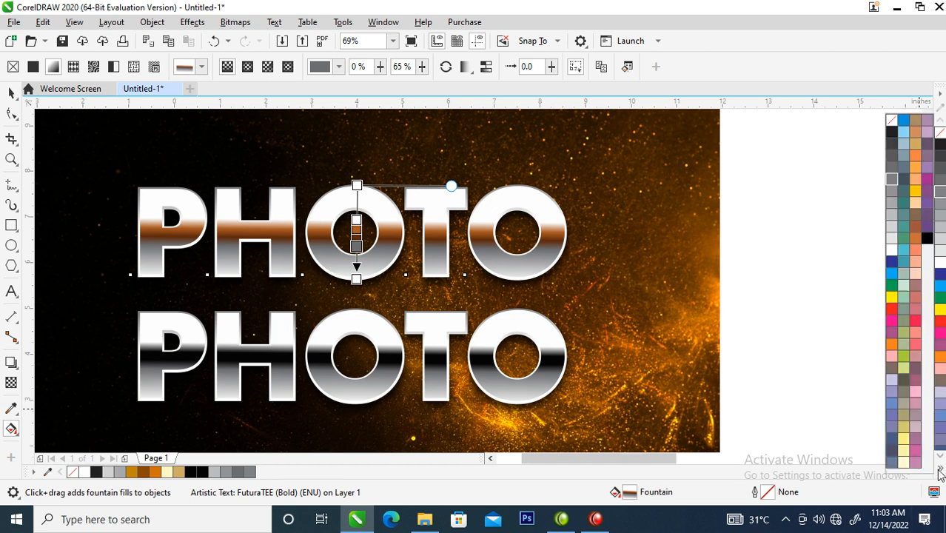
click(916, 149)
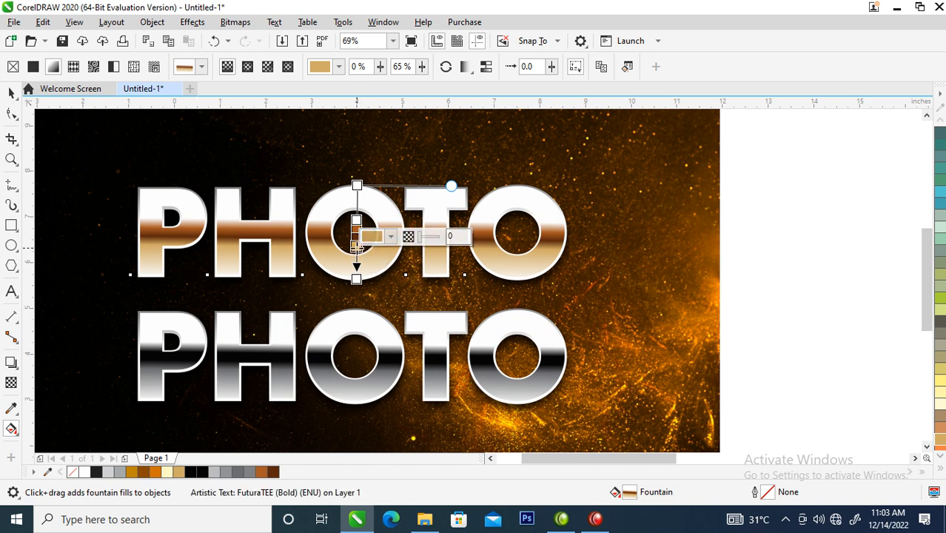
click(373, 237)
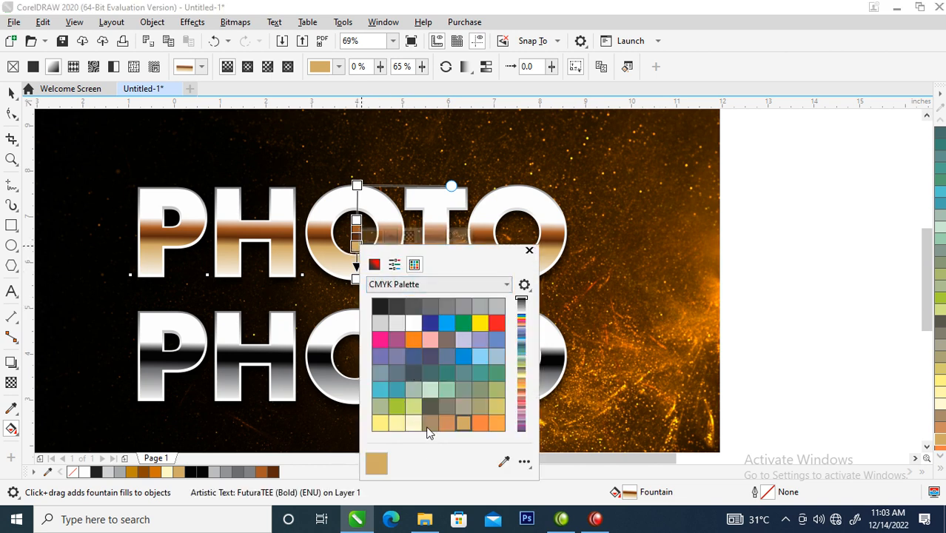
click(374, 266)
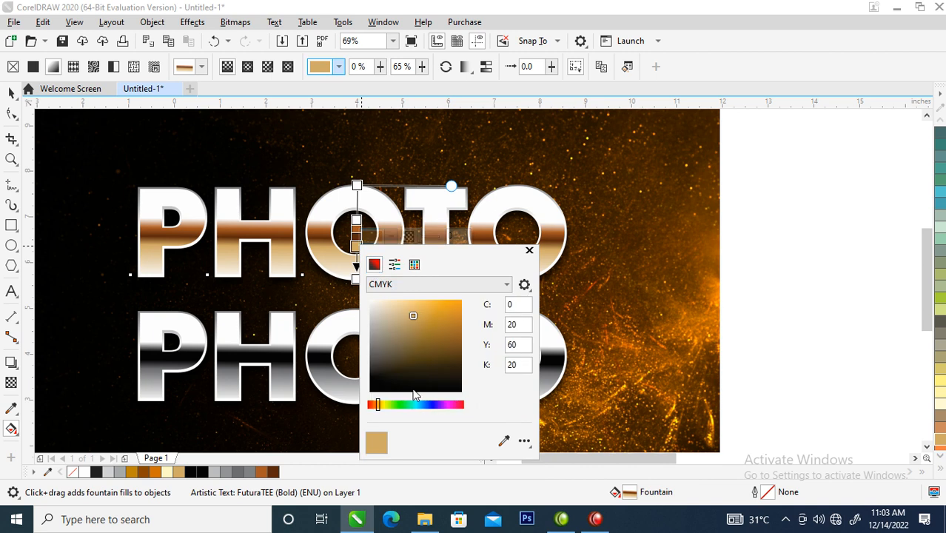
drag(408, 315, 459, 337)
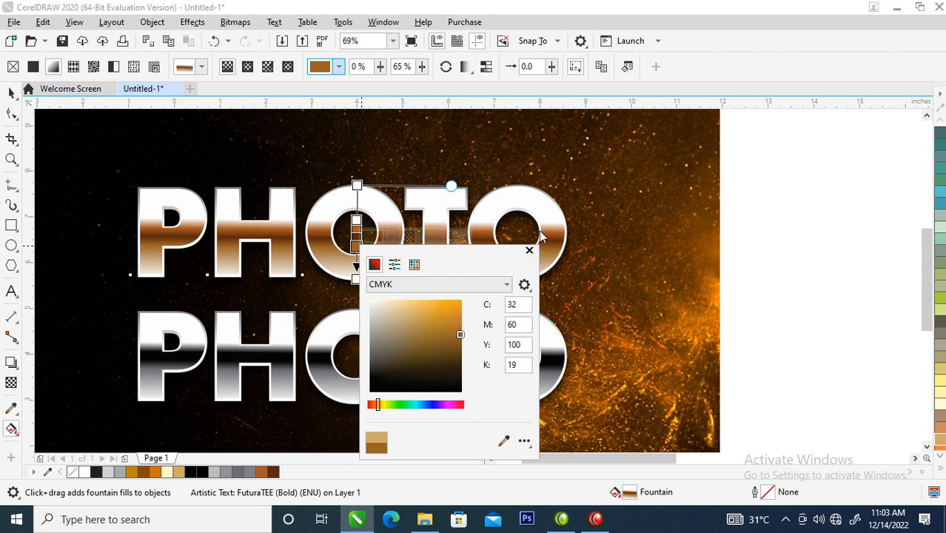
click(529, 251)
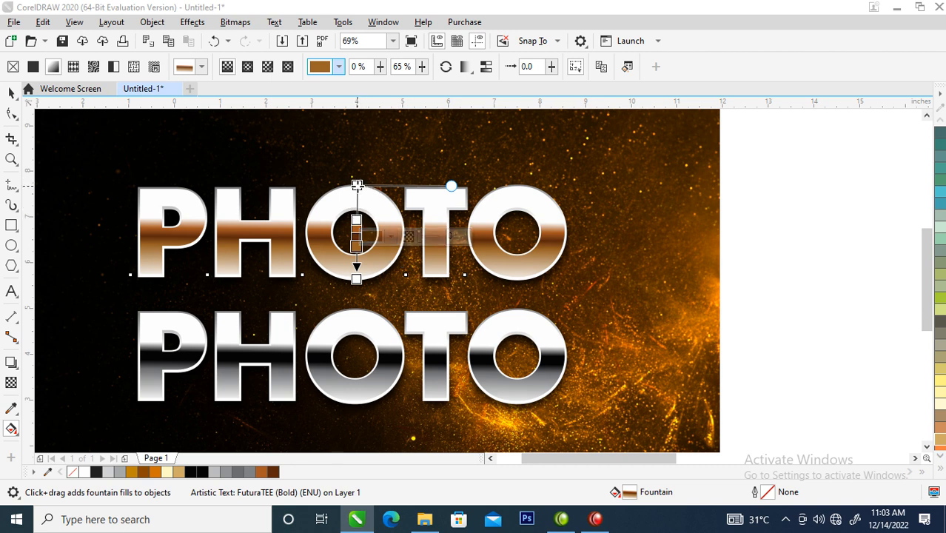
Step: Change the upper text's white fountain fill stops at 0% and 37% to Gold, C0 M20 Y60 K20
click(357, 191)
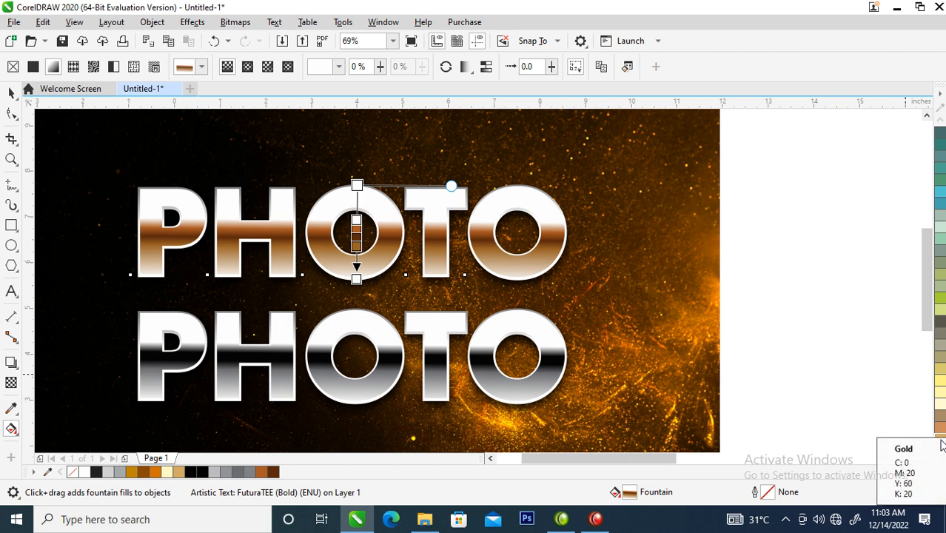
click(356, 184)
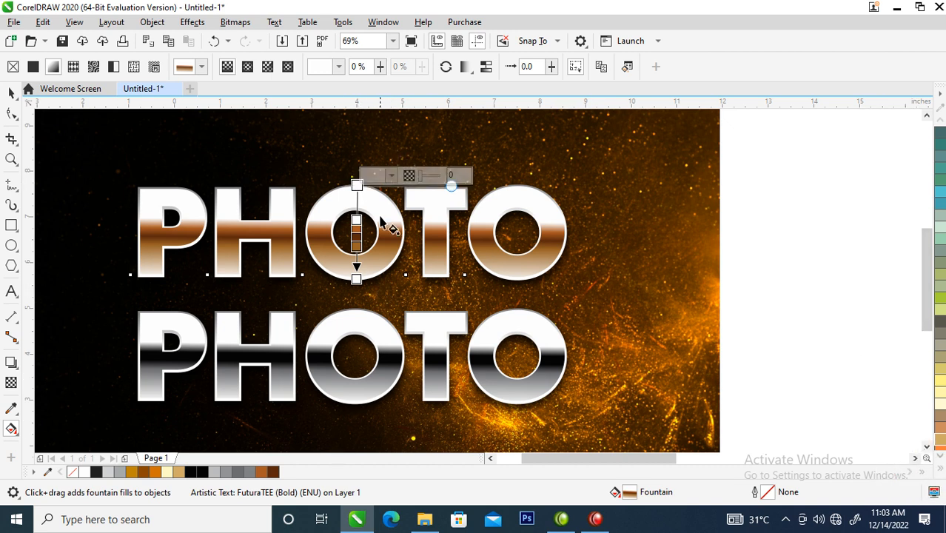
click(942, 442)
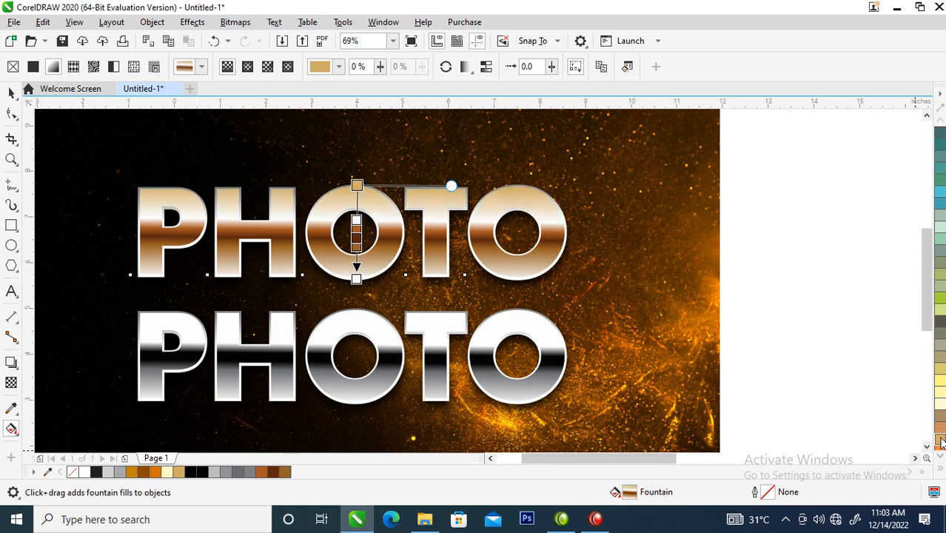
click(356, 219)
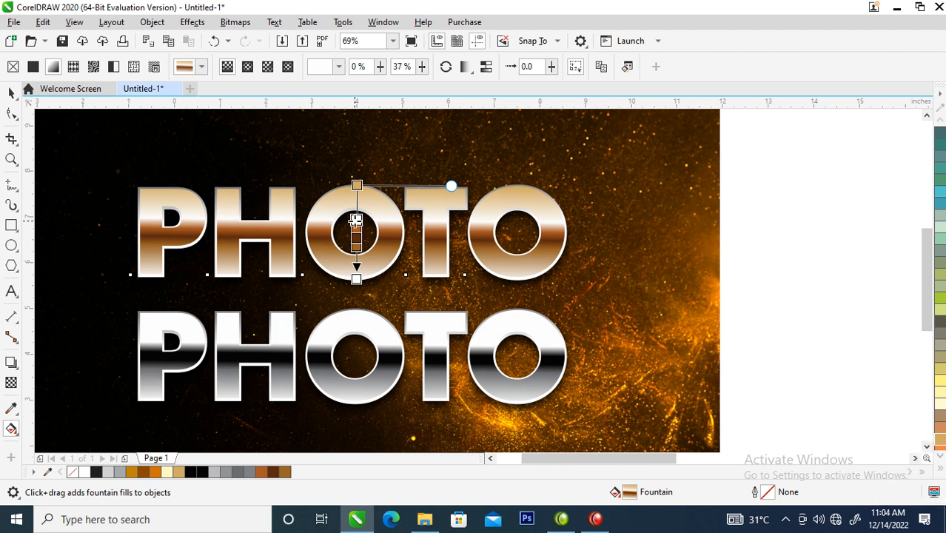
click(939, 438)
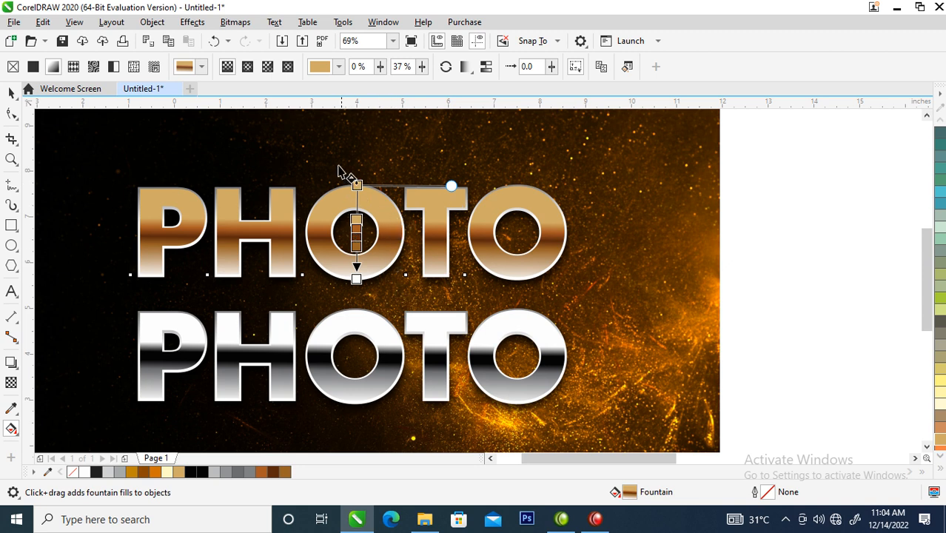
Step: Mix some Deep Yellow into the gold starting stop of the upper text's fountain fill
click(357, 185)
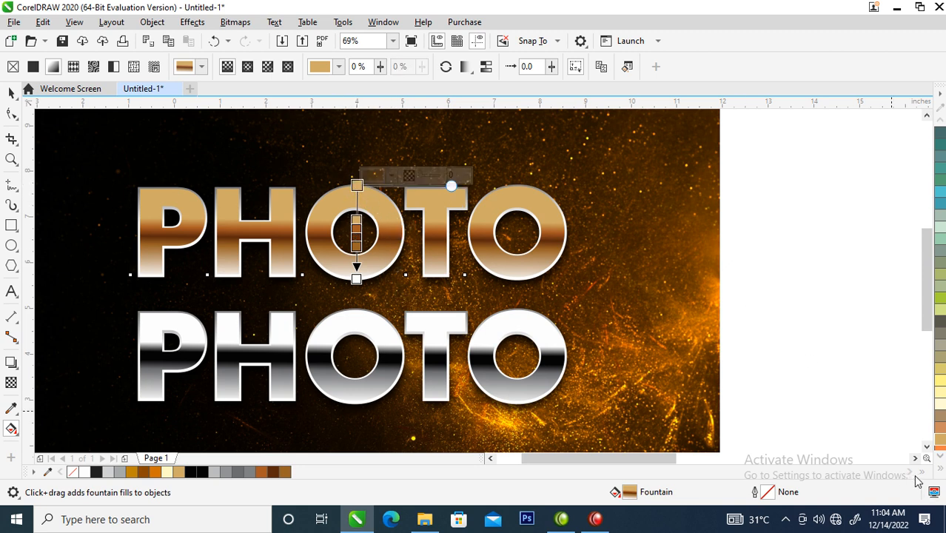
click(940, 472)
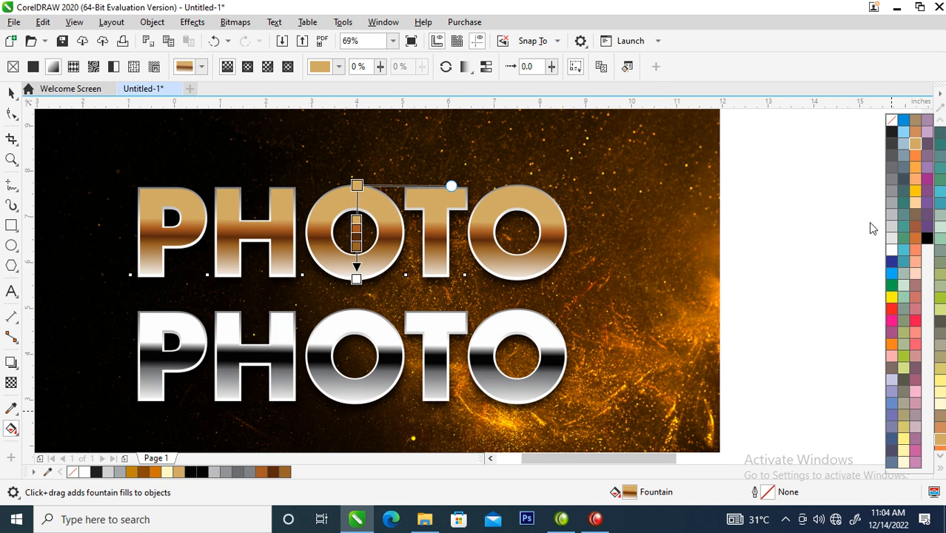
click(916, 197)
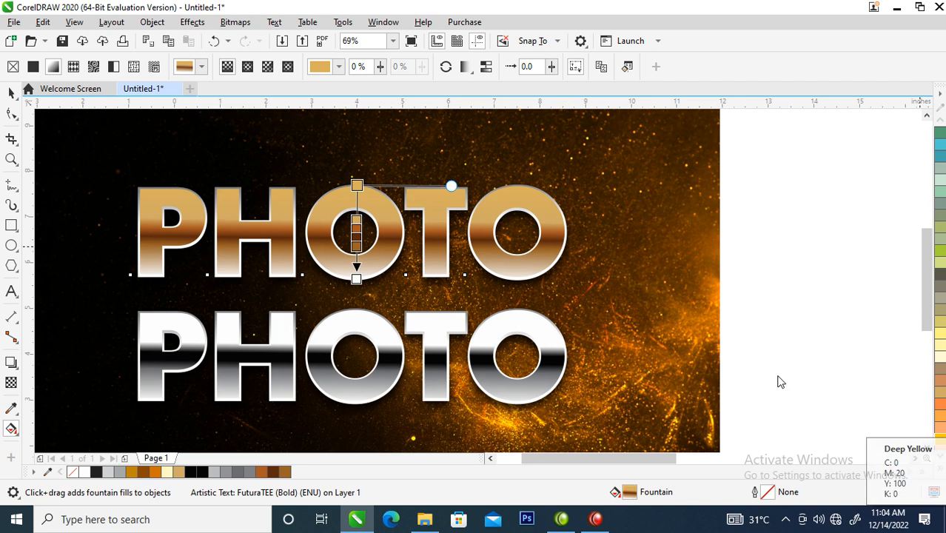
Step: Replace the upper lettering's outline shape fill with uniform golden brown C30 M51 Y100 K11, starting from Gold
click(517, 255)
key(space)
click(567, 231)
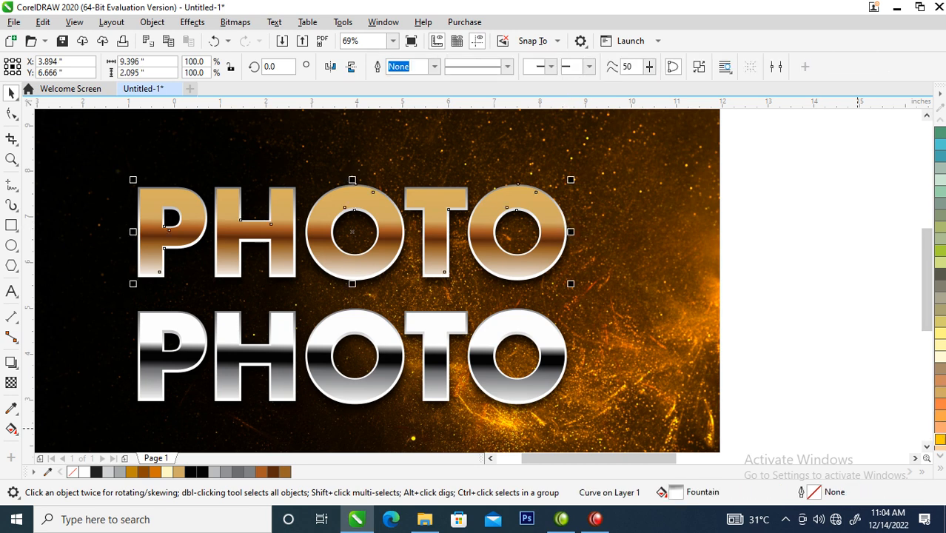
click(940, 396)
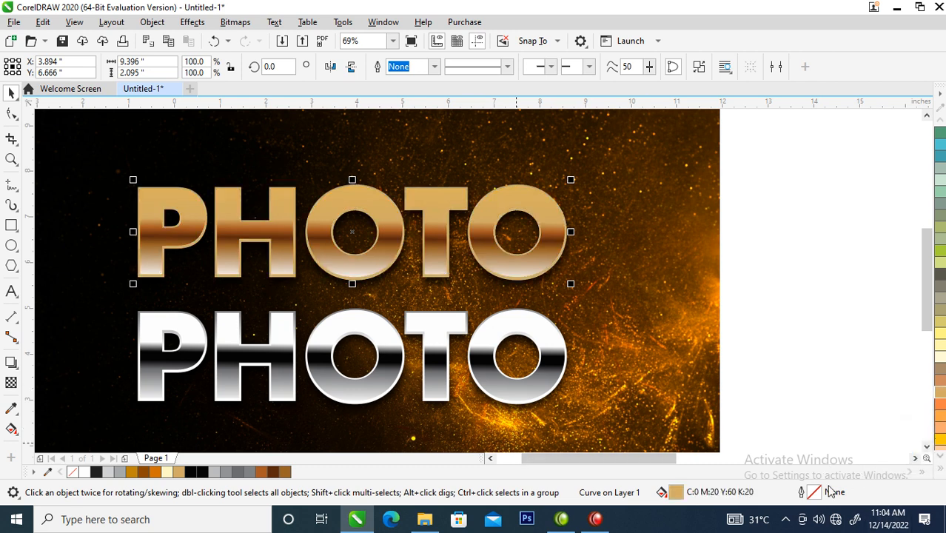
double_click(676, 492)
drag(354, 69, 596, 51)
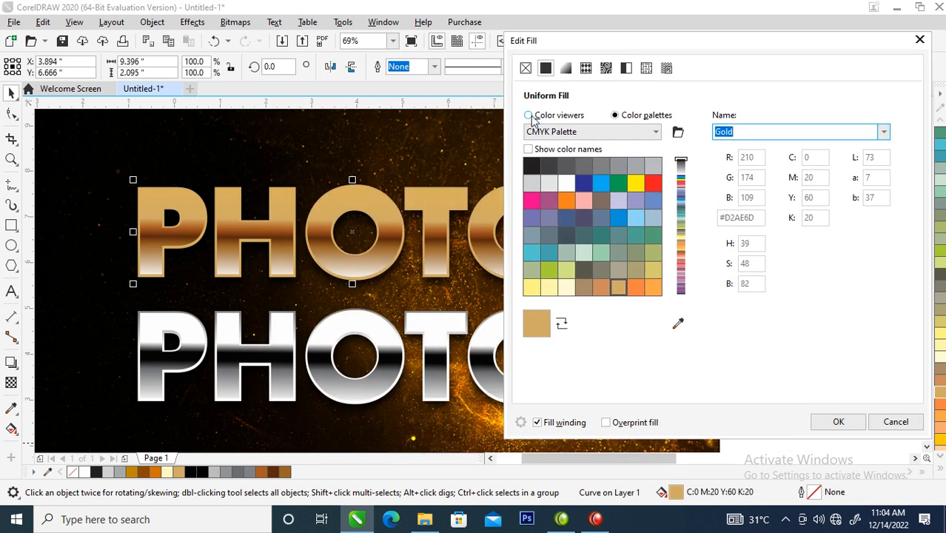
click(529, 116)
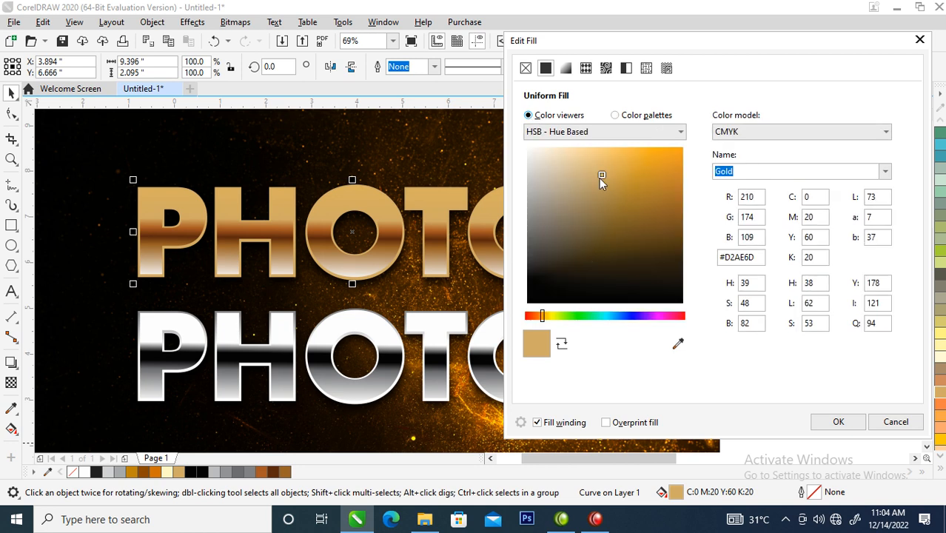
mouse_move(653, 175)
mouse_down()
mouse_move(680, 178)
mouse_move(681, 156)
mouse_move(667, 154)
mouse_move(648, 221)
mouse_move(654, 201)
mouse_up()
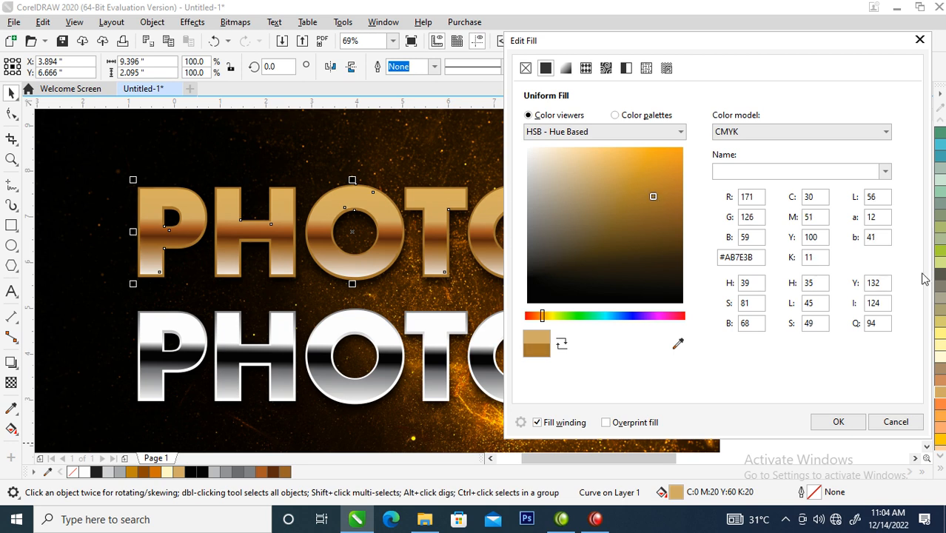
click(852, 427)
Step: Select the upper filled text again and change its white end stop at 100% to light yellow
key(g)
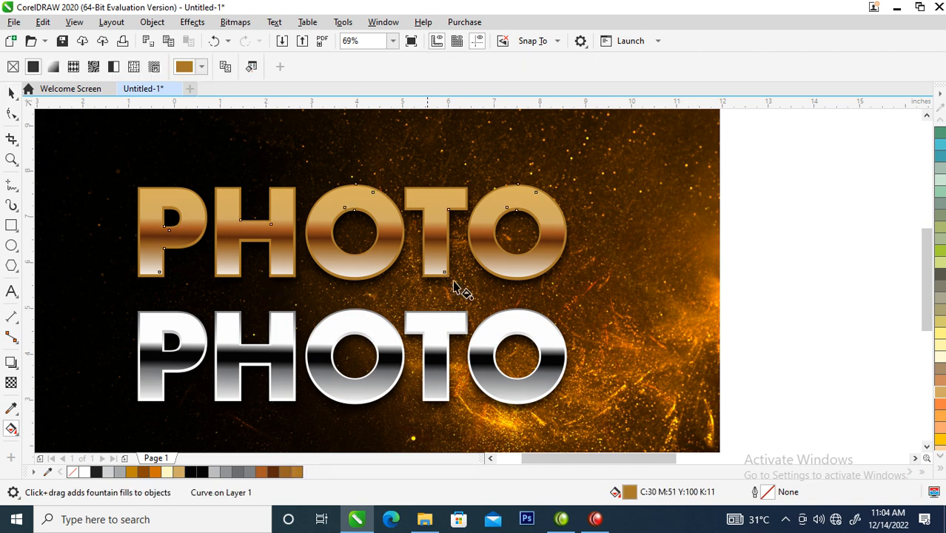
key(space)
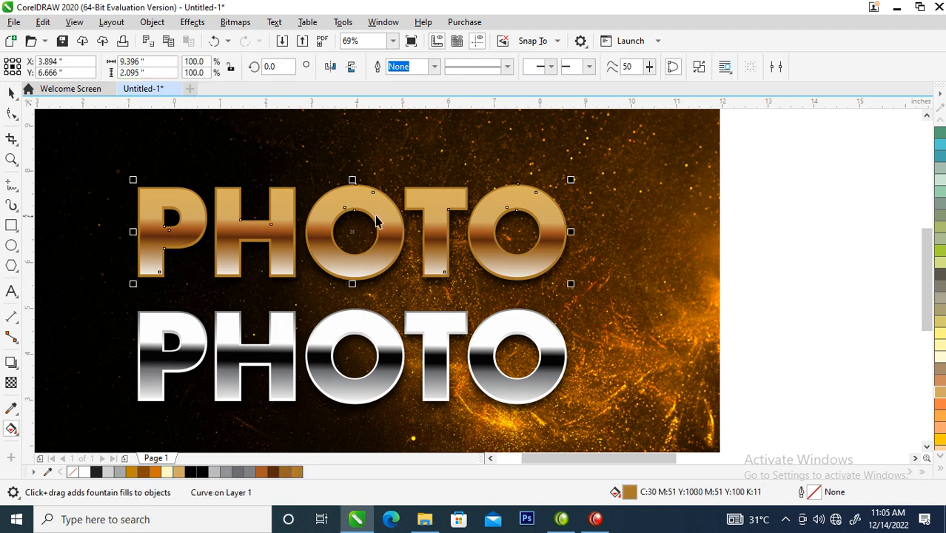
click(382, 215)
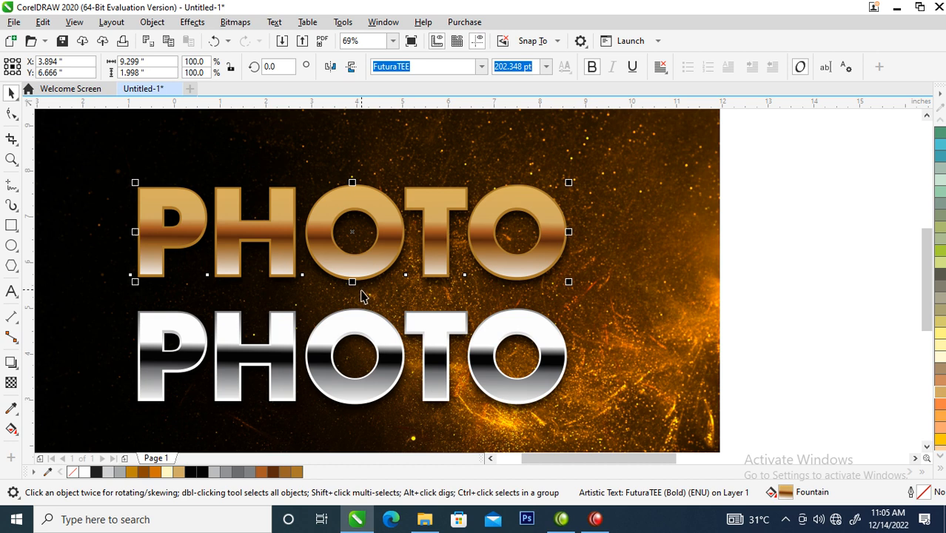
key(g)
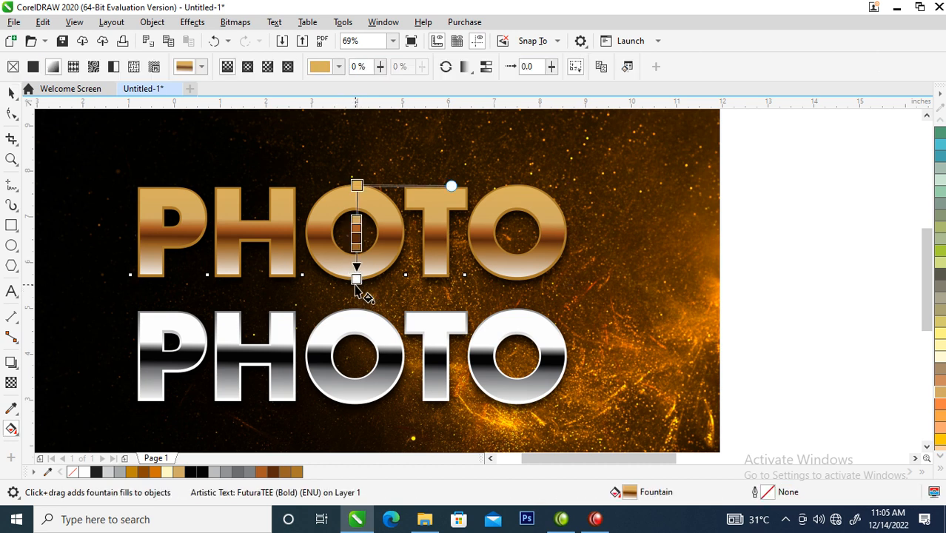
click(356, 279)
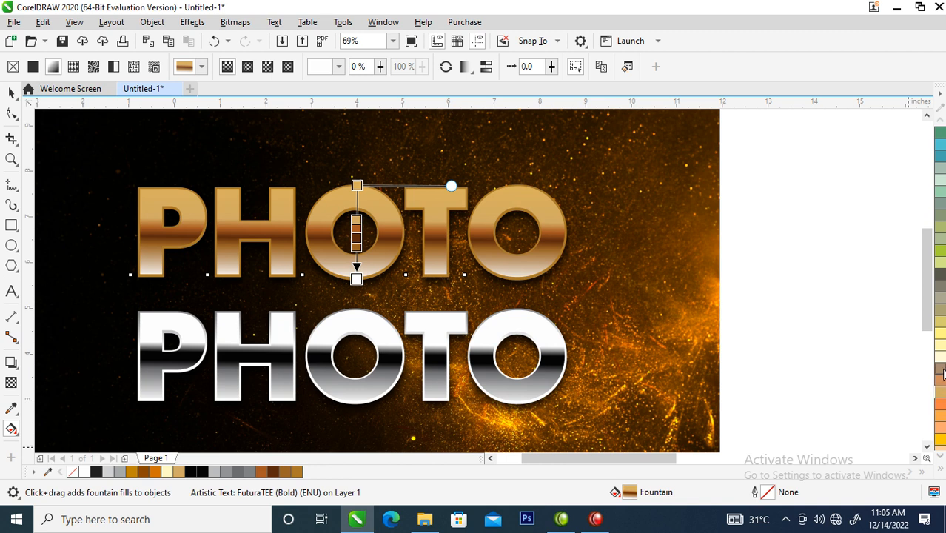
click(941, 335)
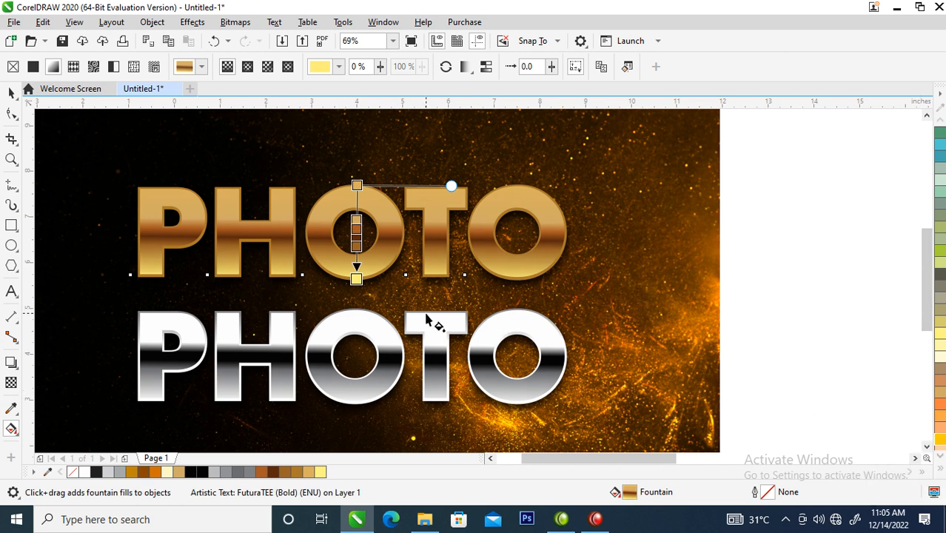
Step: Select all three objects that make up the gold PHOTO lettering, leaving out the background and lower text
click(11, 92)
scroll(507, 281, down, 2)
drag(262, 207, 620, 310)
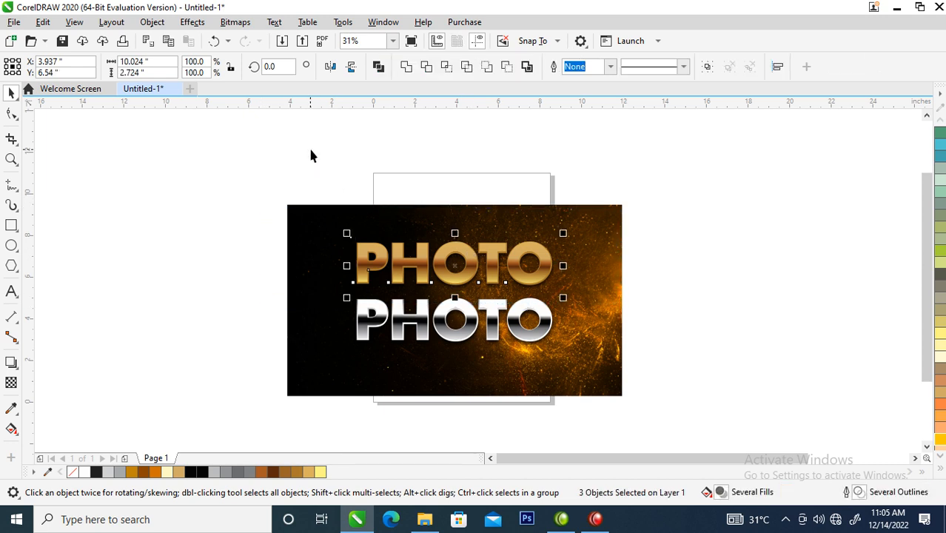
key(z)
drag(271, 170, 715, 363)
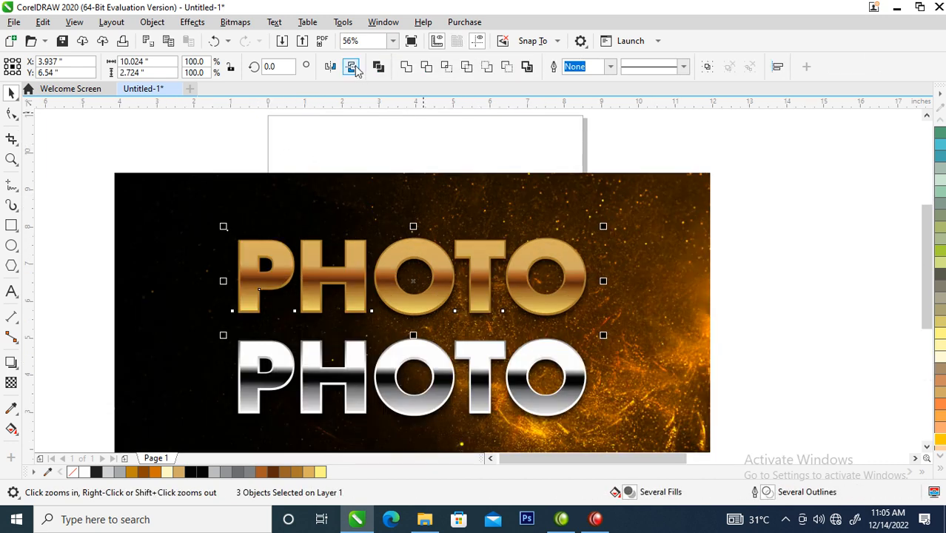
Step: Try converting the selected gold lettering to a 300 dpi RGB bitmap with anti-aliasing and a transparent background
click(235, 22)
click(269, 40)
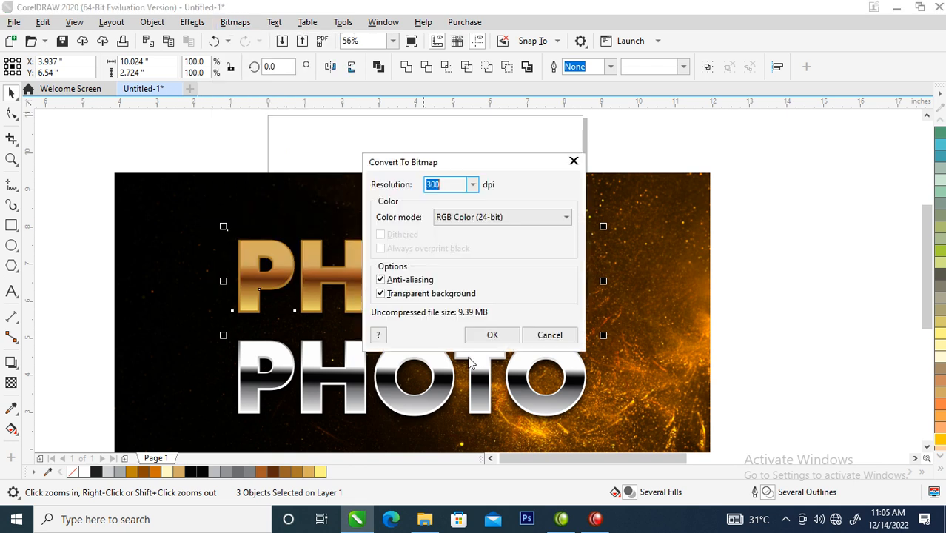
click(490, 334)
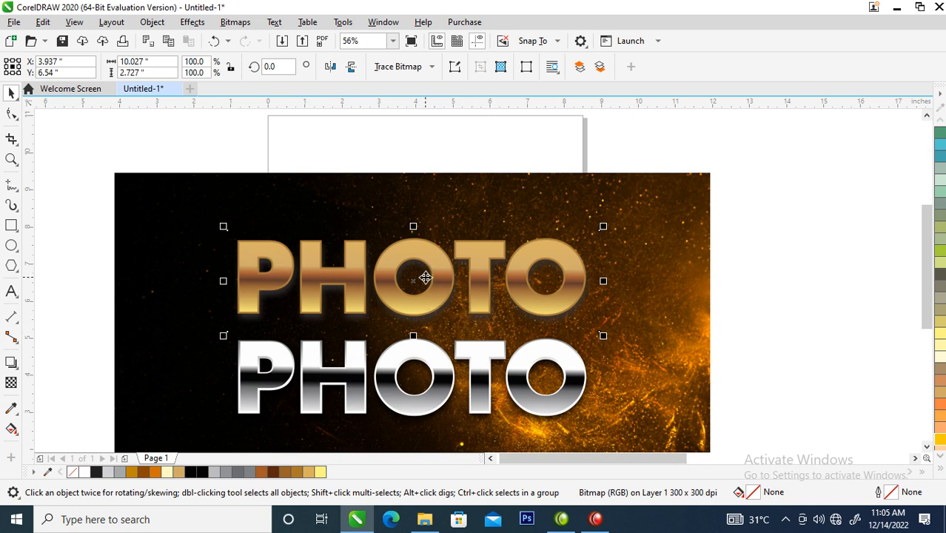
key(ctrl+z)
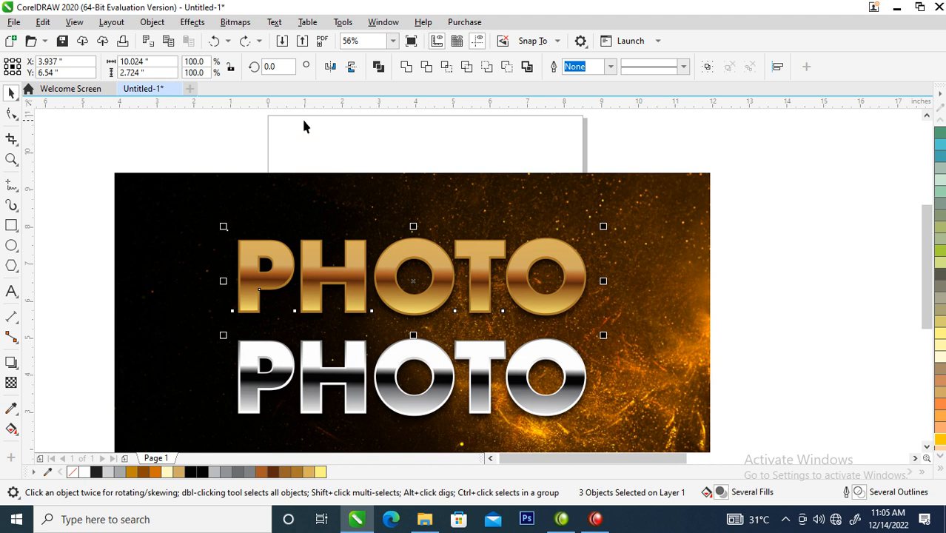
Step: Convert the selected gold lettering to a 300 dpi CMYK Color (32-bit) bitmap with anti-aliasing and a transparent background
click(236, 22)
click(235, 22)
click(241, 24)
click(273, 45)
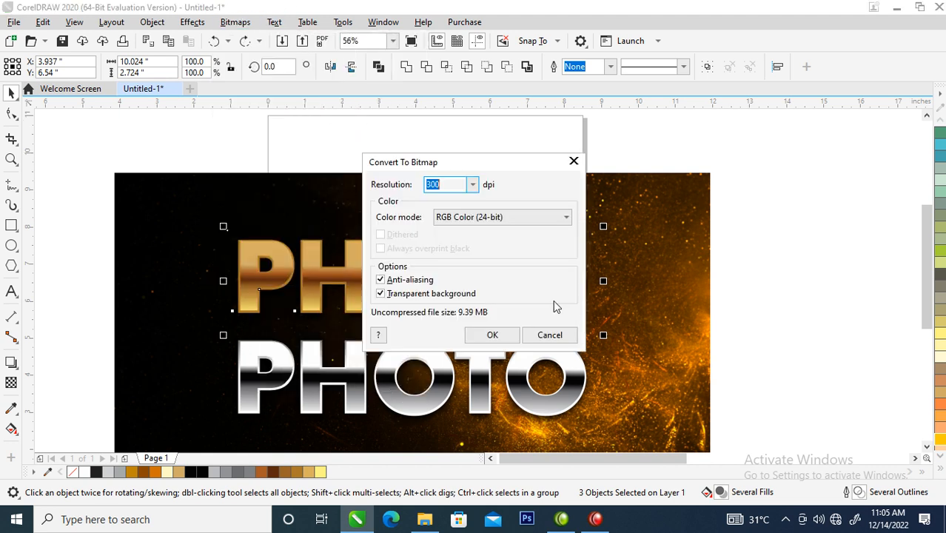
drag(484, 157, 610, 112)
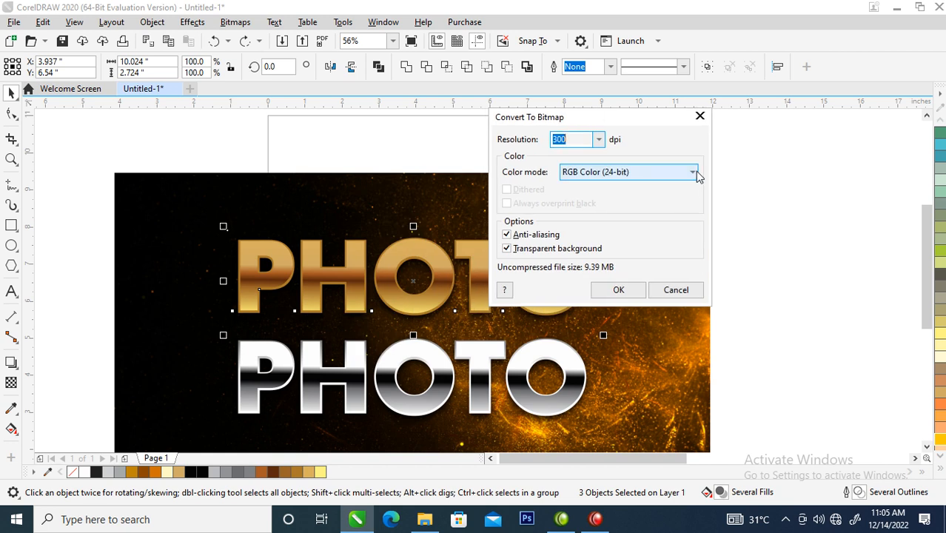
click(694, 171)
click(591, 238)
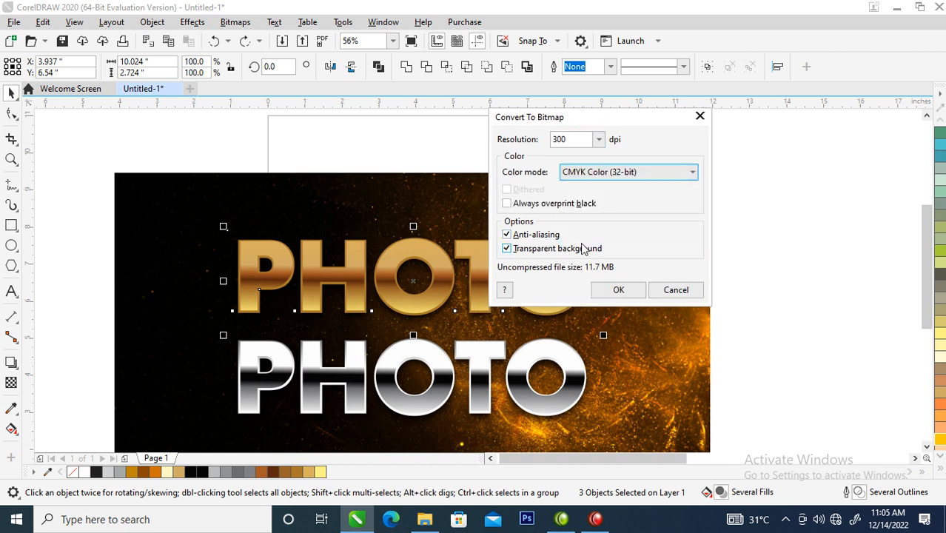
click(618, 291)
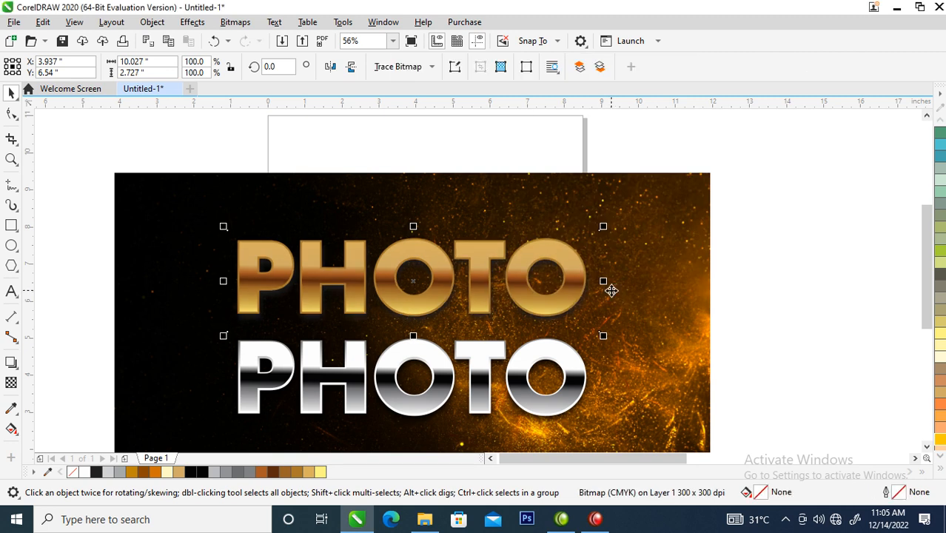
Step: Open the Tone Curve adjustment for the gold lettering bitmap and reset its curve
click(189, 22)
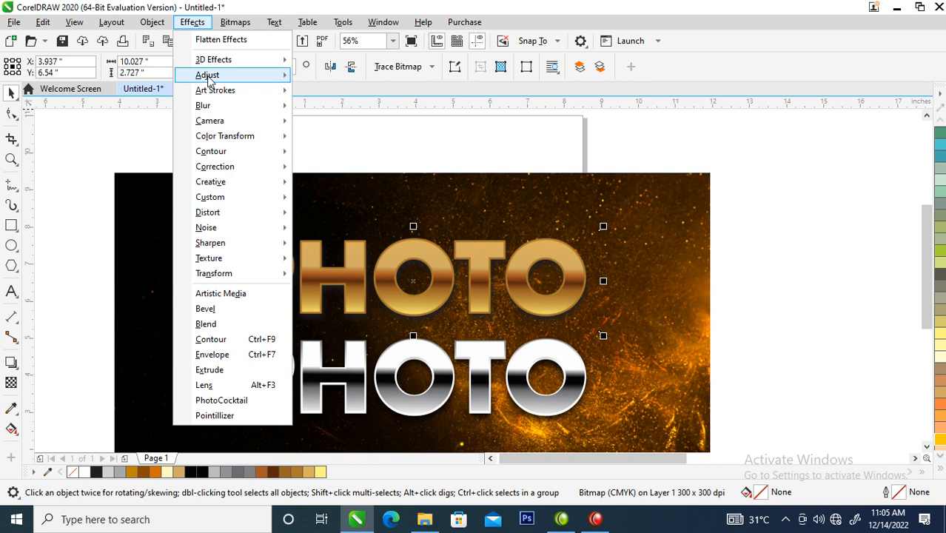
mouse_move(210, 77)
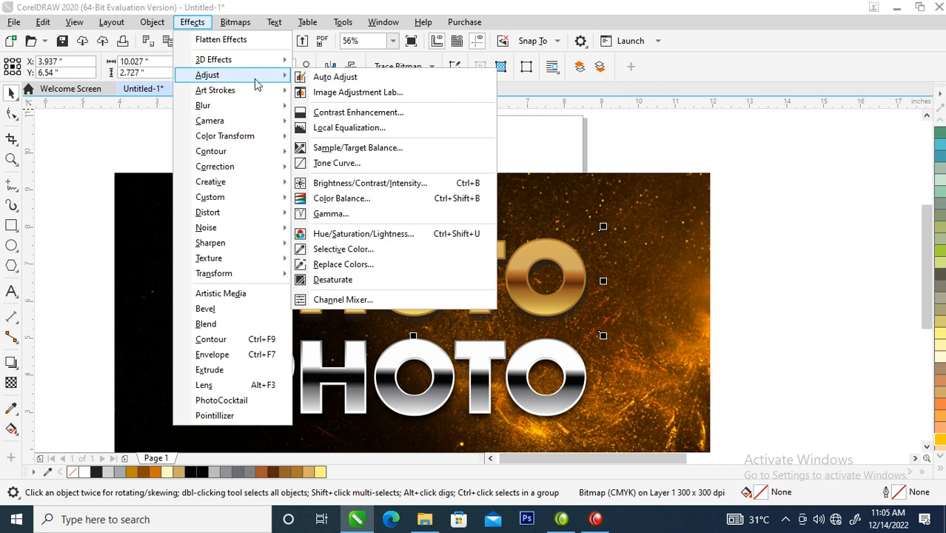
click(354, 165)
drag(340, 58, 720, 16)
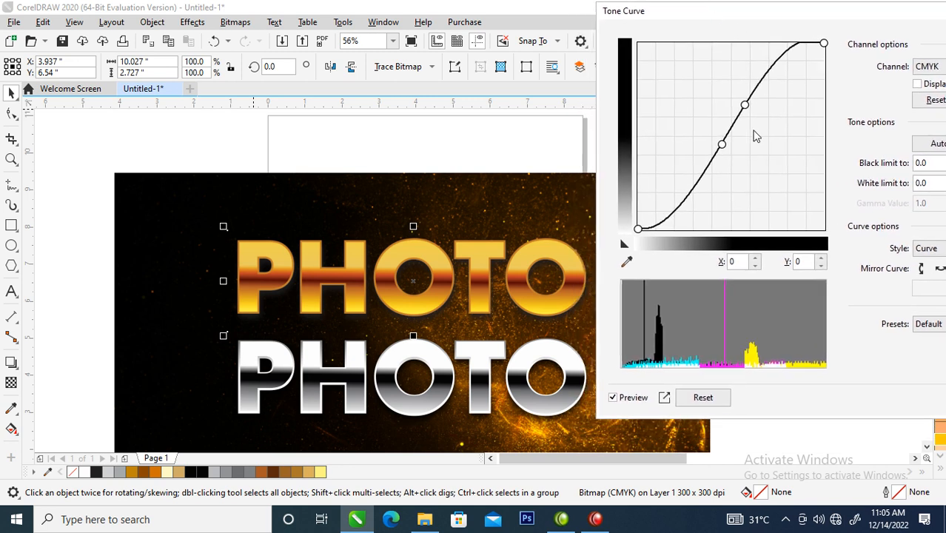
click(703, 400)
Step: Shape the CMYK tone curve with points at about X 144, Y 160 and X 103, Y 107, and apply it
drag(746, 125, 743, 113)
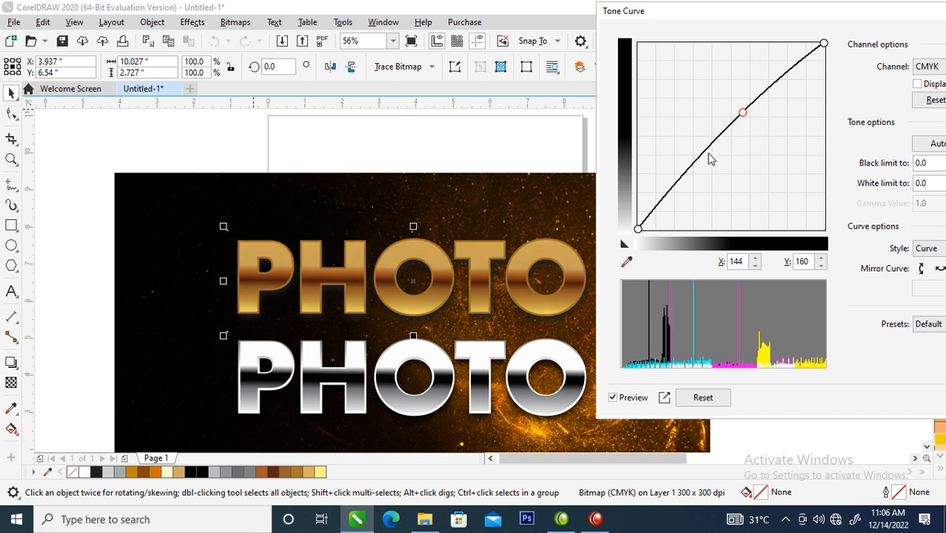
drag(709, 154, 714, 153)
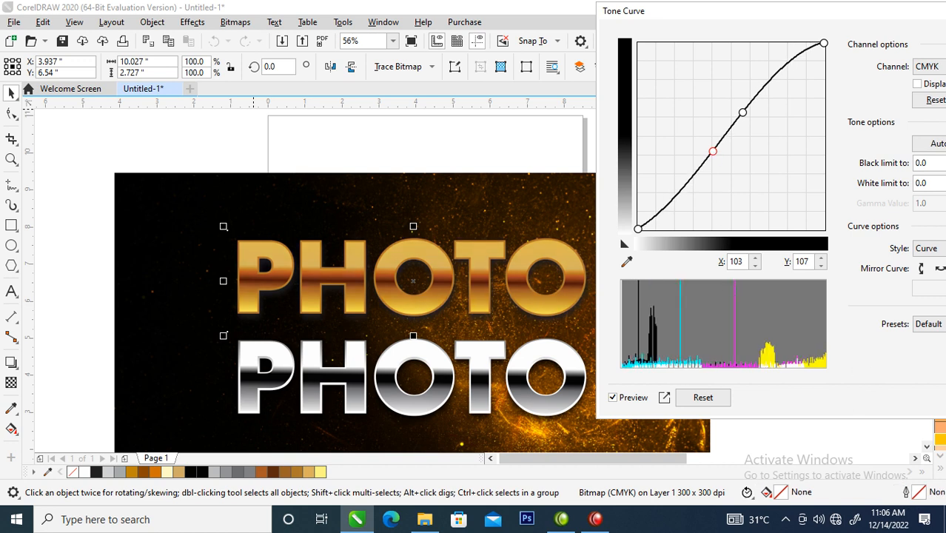
key(Return)
Step: Select the gold and chrome lettering together and move them straight down to about Y 4.7 in, centring them on the background
scroll(604, 400, down, 3)
key(z)
drag(328, 239, 678, 431)
drag(274, 138, 677, 421)
drag(614, 330, 614, 344)
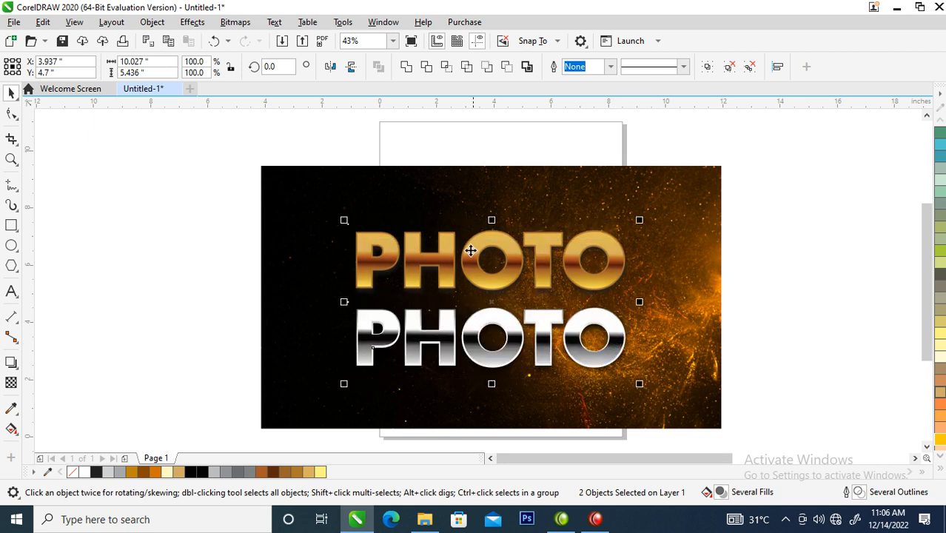
key(z)
drag(213, 164, 751, 440)
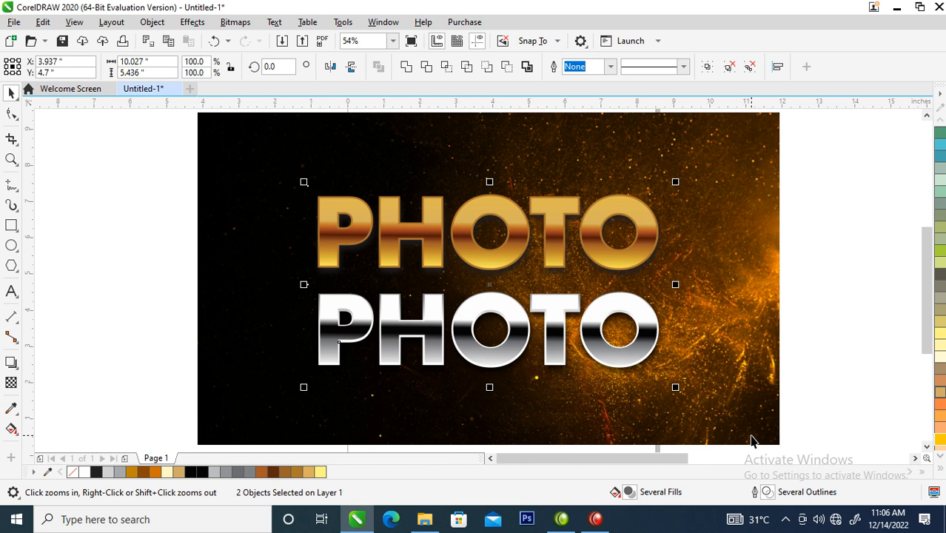